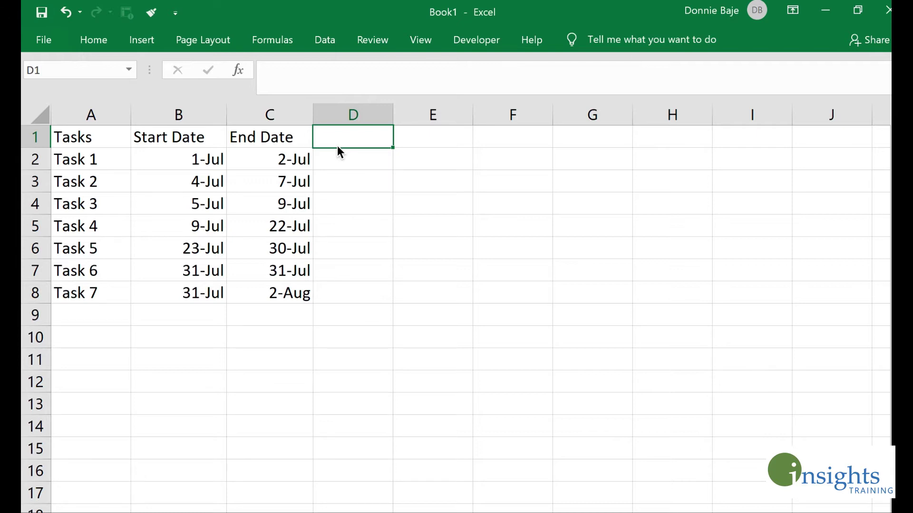
Enter 7/1 in cell D1, then fill consecutive daily dates across row 1 through 1-Aug, starting from a narrowed column D.
{"action": "type", "text": "7/1"}
{"action": "key", "text": "Tab"}
{"action": "left_click", "coordinate": [366, 157]}
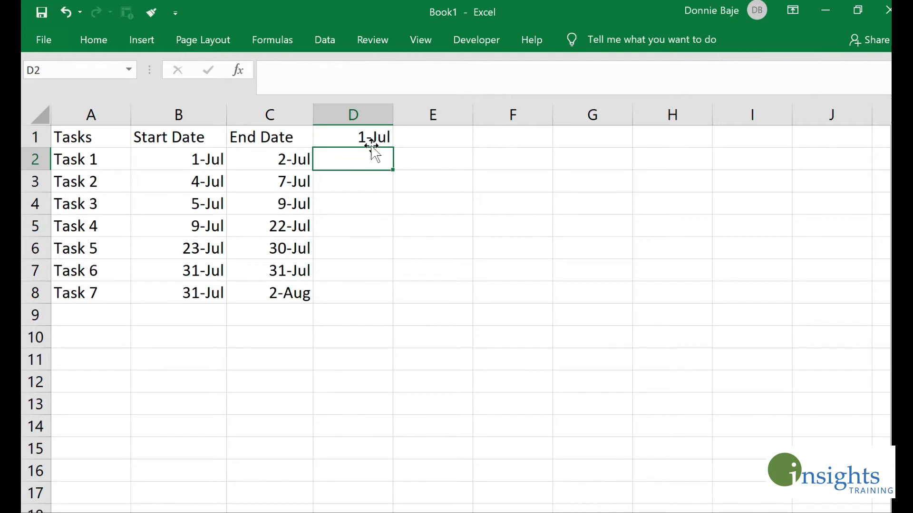
{"action": "left_click", "coordinate": [369, 137]}
{"action": "left_click_drag", "start_coordinate": [393, 114], "coordinate": [373, 116]}
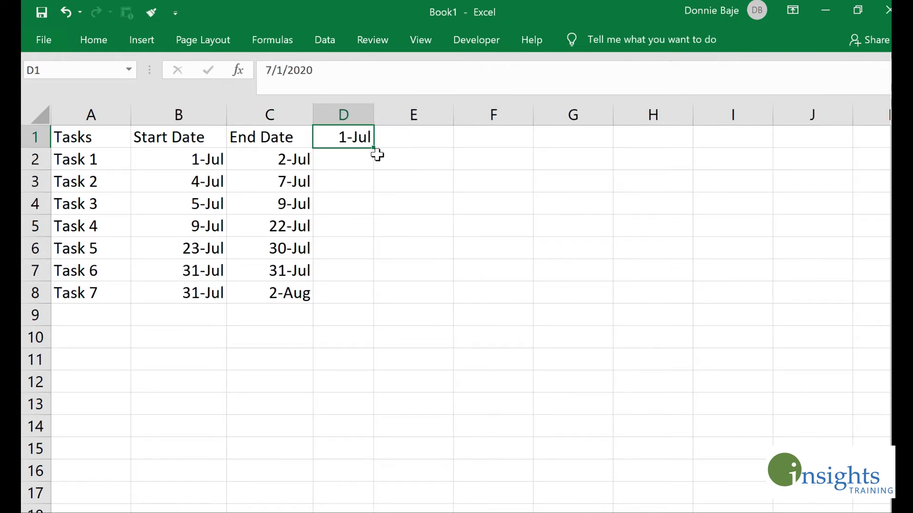
{"action": "left_click_drag", "start_coordinate": [375, 145], "coordinate": [740, 129]}
{"action": "left_click_drag", "start_coordinate": [760, 511], "coordinate": [544, 505]}
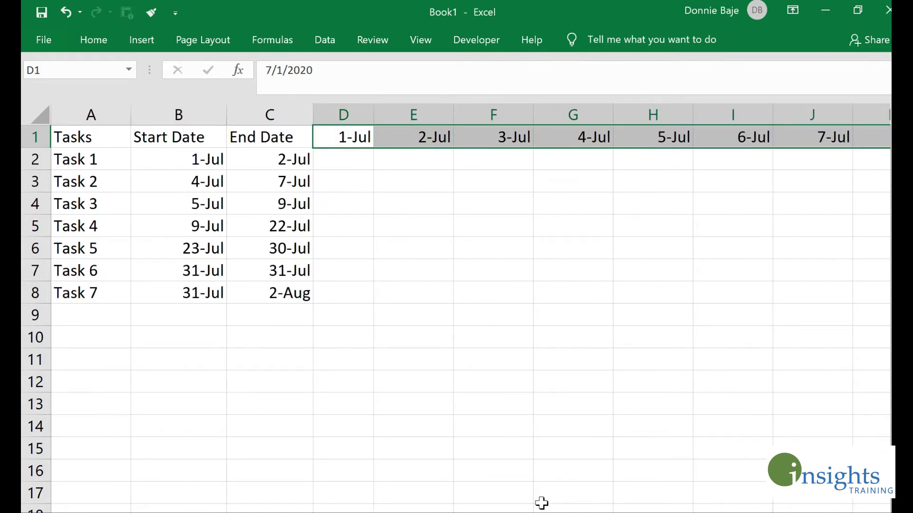
{"action": "left_click", "coordinate": [128, 176]}
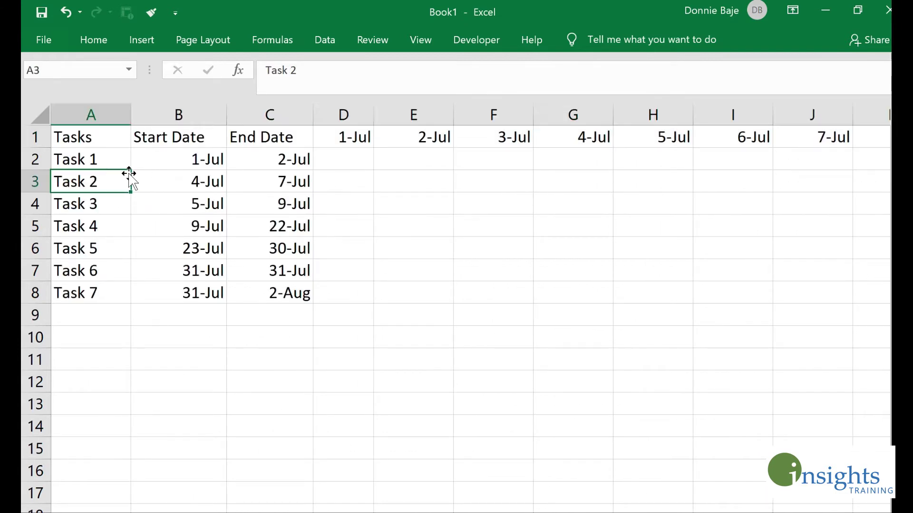
{"action": "left_click", "coordinate": [117, 161]}
{"action": "left_click_drag", "start_coordinate": [117, 162], "coordinate": [122, 279]}
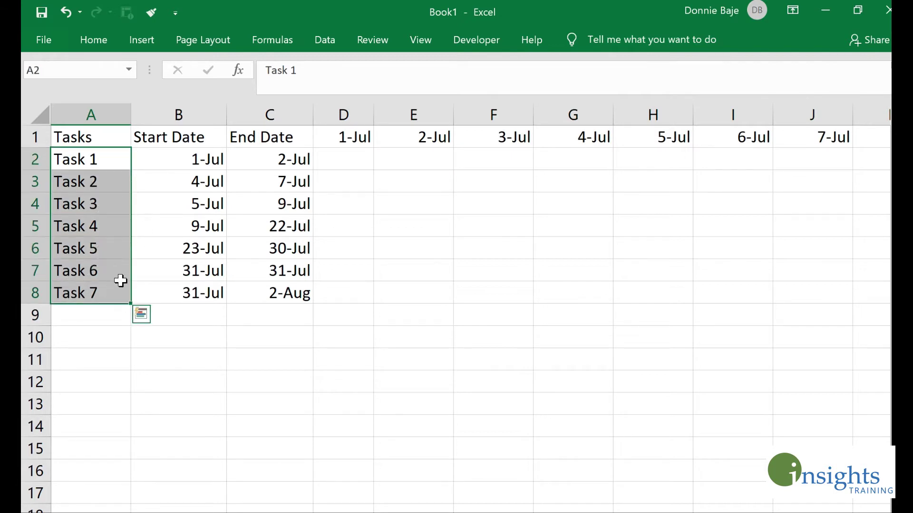
{"action": "left_click", "coordinate": [195, 157]}
{"action": "left_click", "coordinate": [287, 163]}
{"action": "left_click", "coordinate": [243, 187]}
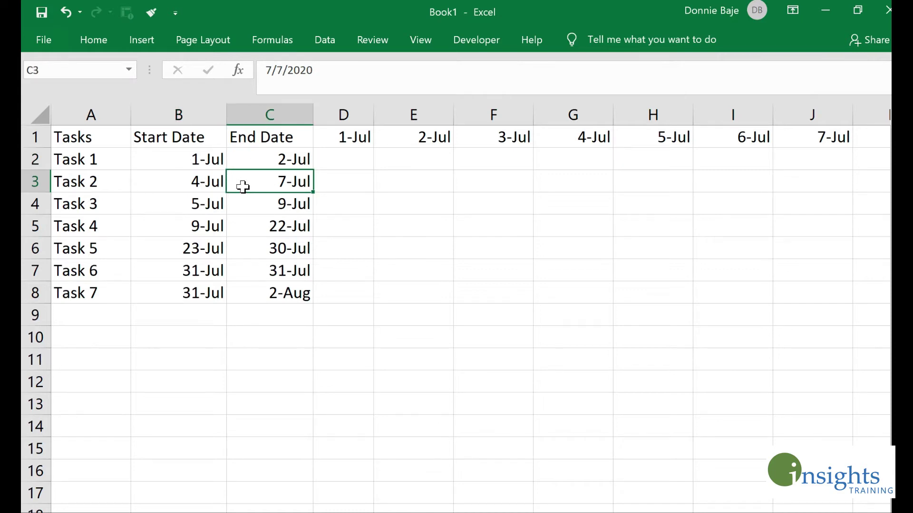
Shade cells D2:E2 yellow to mark Task 1's duration from 1-Jul to 2-Jul.
{"action": "left_click_drag", "start_coordinate": [347, 158], "coordinate": [400, 161]}
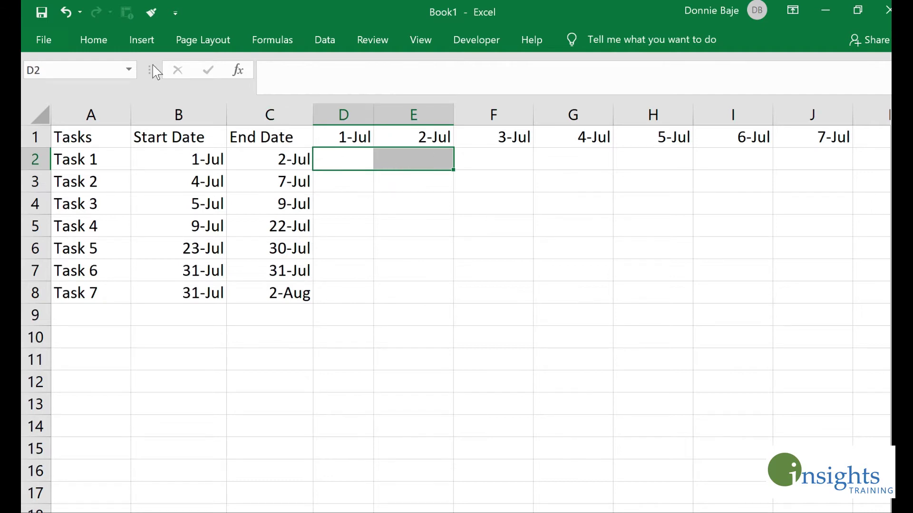
{"action": "left_click", "coordinate": [97, 41]}
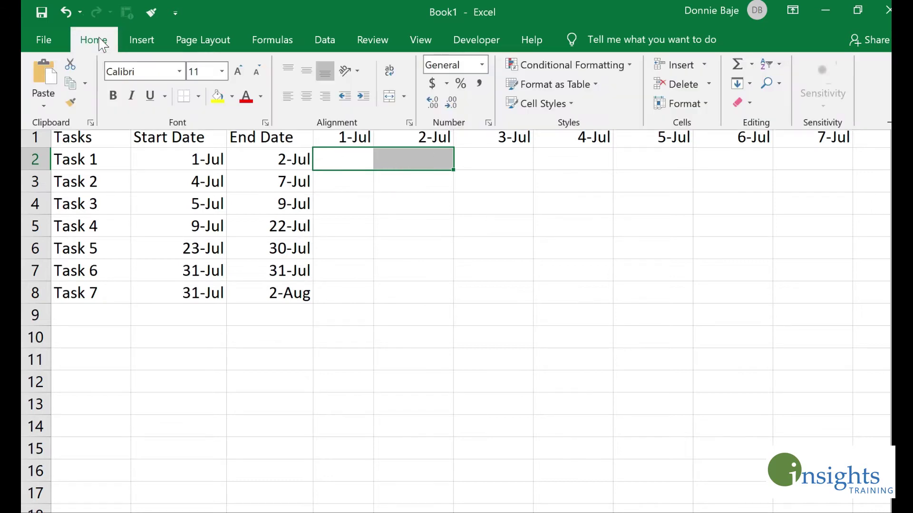
{"action": "left_click", "coordinate": [217, 98]}
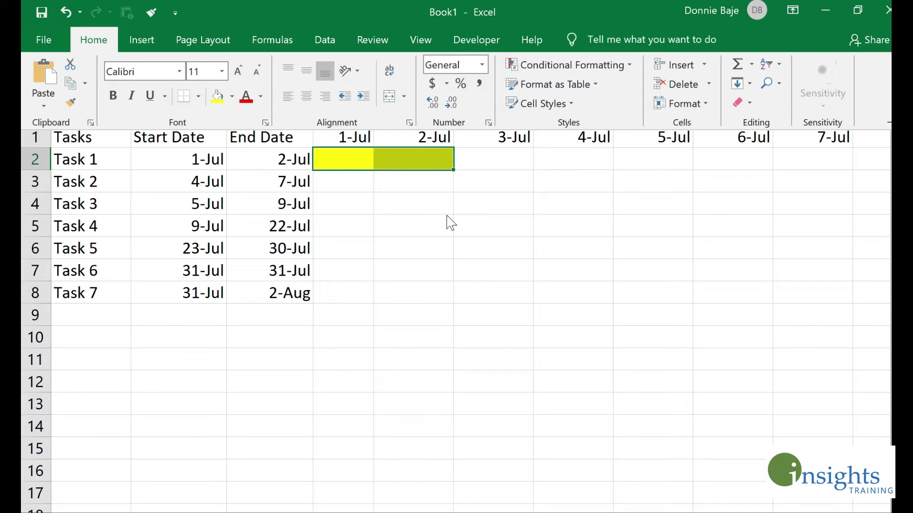
{"action": "left_click", "coordinate": [438, 207]}
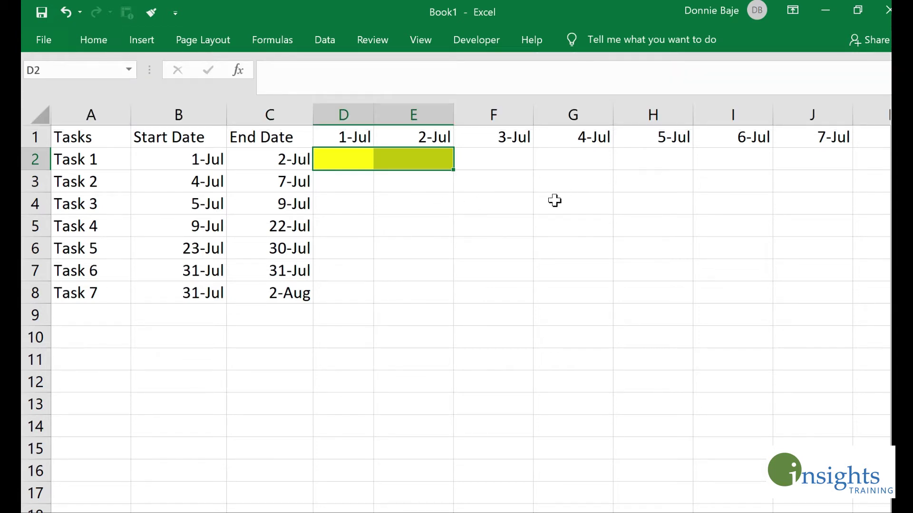
Shade cells G3:J3 yellow to mark Task 2's duration from 4-Jul to 7-Jul.
{"action": "left_click", "coordinate": [573, 181]}
{"action": "left_click_drag", "start_coordinate": [573, 180], "coordinate": [796, 183]}
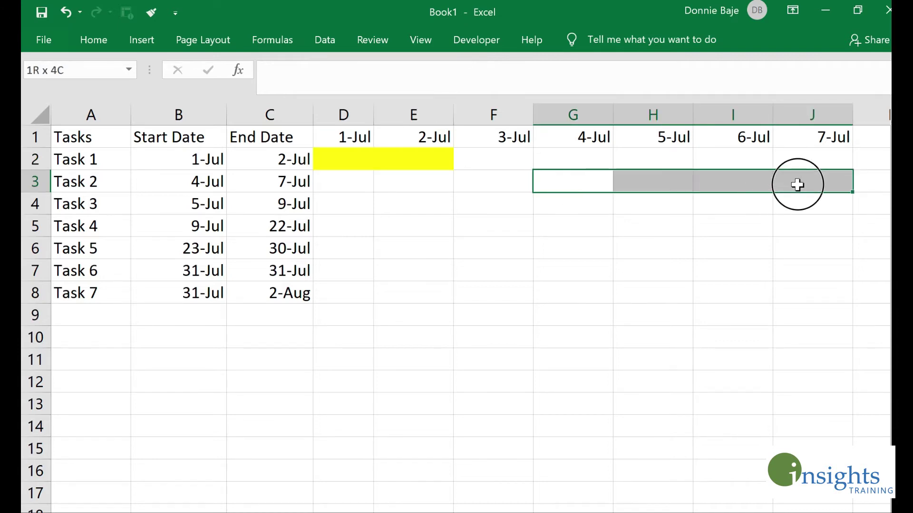
{"action": "left_click", "coordinate": [93, 39]}
{"action": "left_click", "coordinate": [216, 95]}
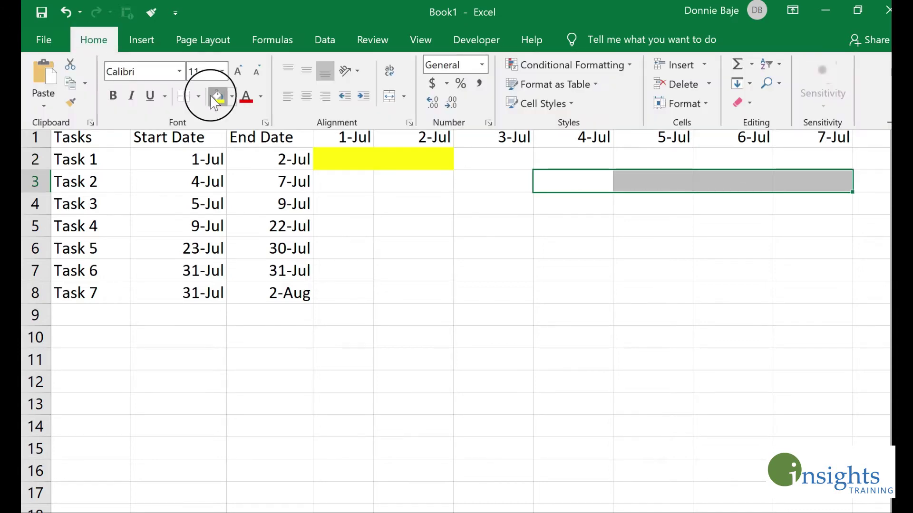
Shade cells H4:L4 yellow to mark Task 3's duration from 5-Jul to 9-Jul.
{"action": "left_click_drag", "start_coordinate": [662, 209], "coordinate": [685, 202]}
{"action": "left_click", "coordinate": [94, 40]}
{"action": "left_click", "coordinate": [217, 96]}
{"action": "left_click_drag", "start_coordinate": [662, 510], "coordinate": [565, 508]}
{"action": "scroll", "coordinate": [372, 263], "scroll_direction": "down", "scroll_amount": 3}
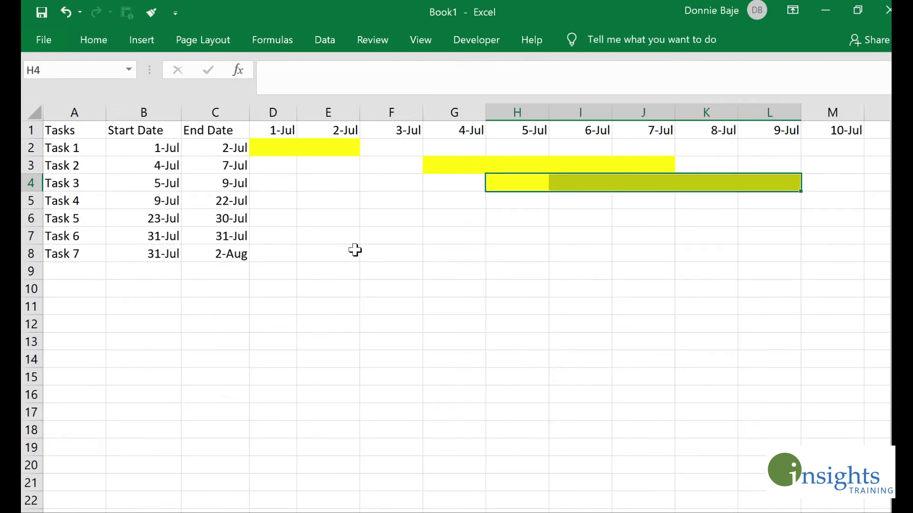
Set Task 2's end date in cell C3 to 7/8.
{"action": "left_click", "coordinate": [273, 201]}
{"action": "left_click", "coordinate": [224, 167]}
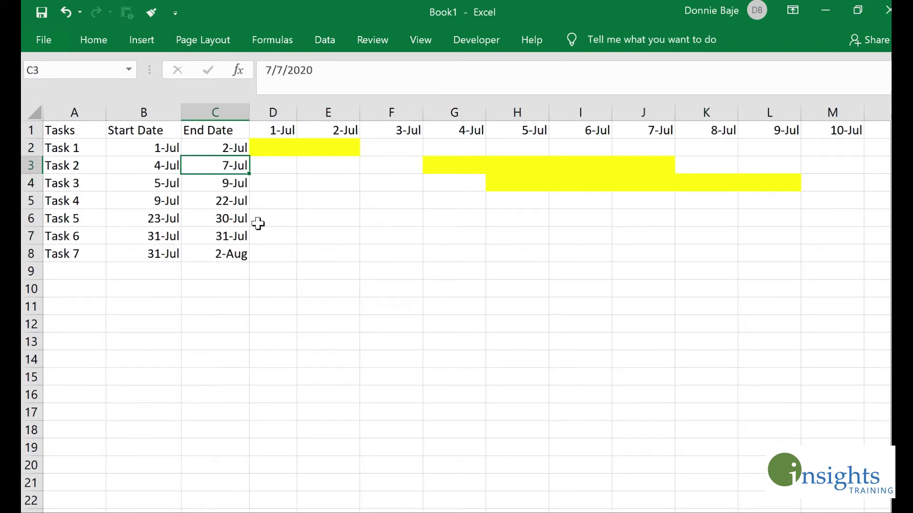
{"action": "type", "text": "7/8"}
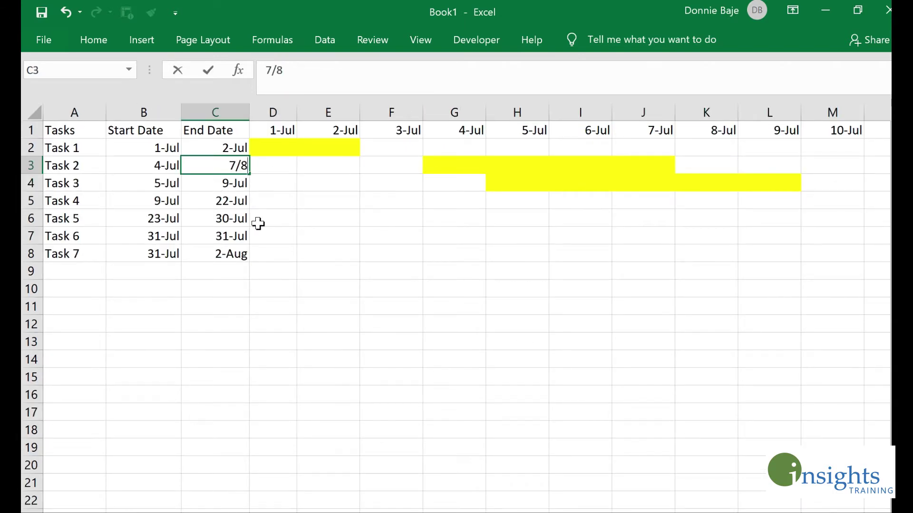
{"action": "key", "text": "Return"}
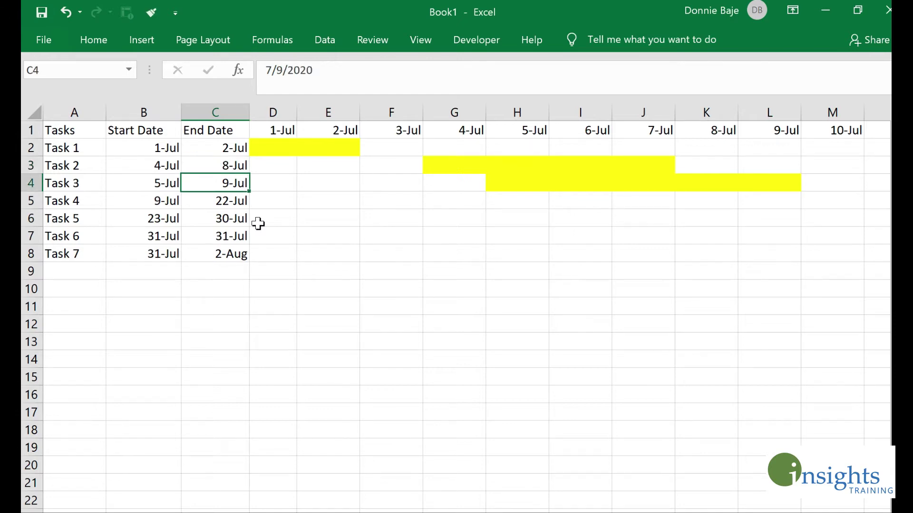
{"action": "left_click", "coordinate": [614, 171]}
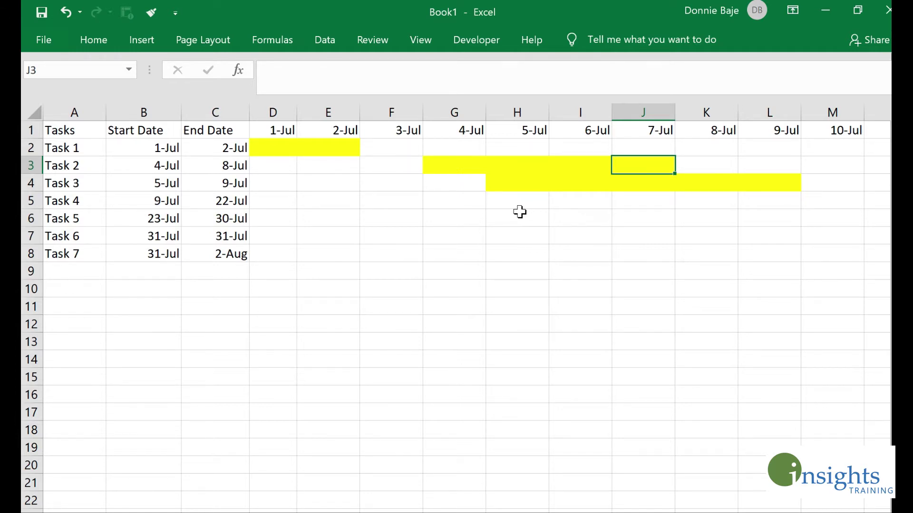
{"action": "left_click", "coordinate": [224, 164]}
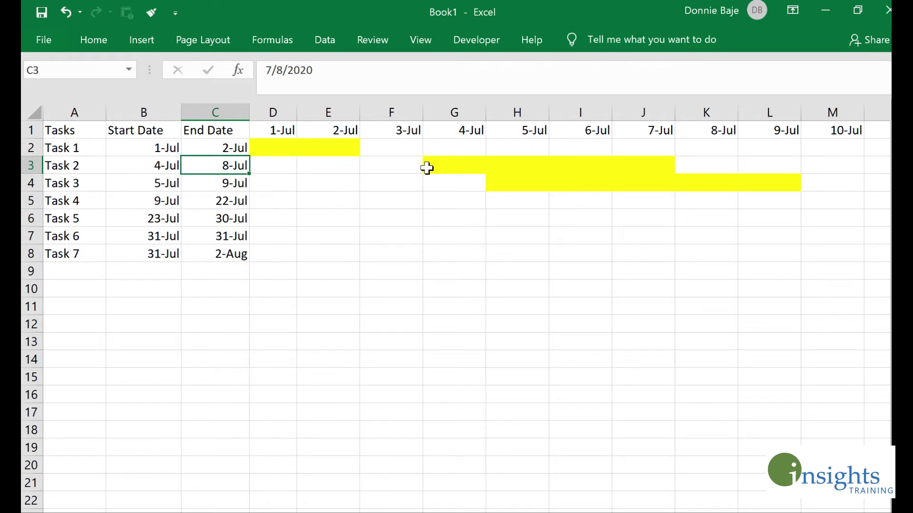
{"action": "left_click", "coordinate": [713, 168]}
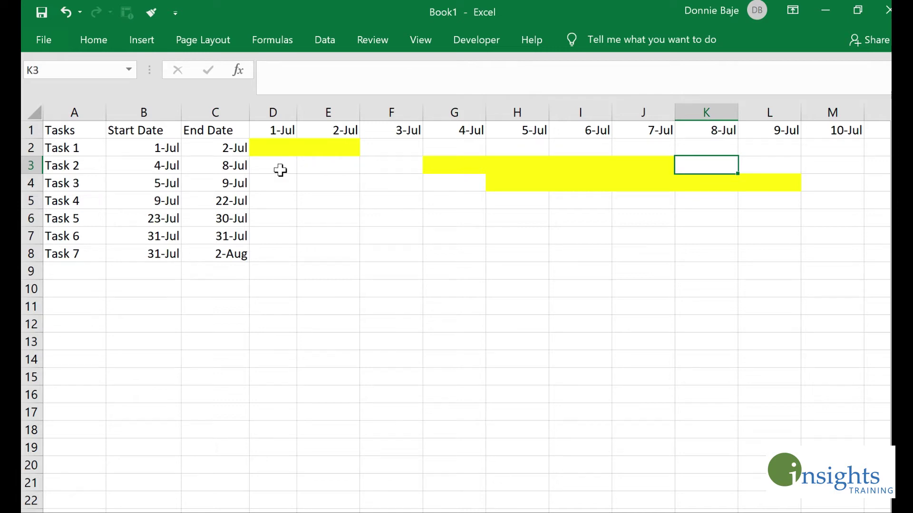
Remove the manual shading from D2:L8 by setting the range to No Fill.
{"action": "left_click_drag", "start_coordinate": [286, 147], "coordinate": [774, 258]}
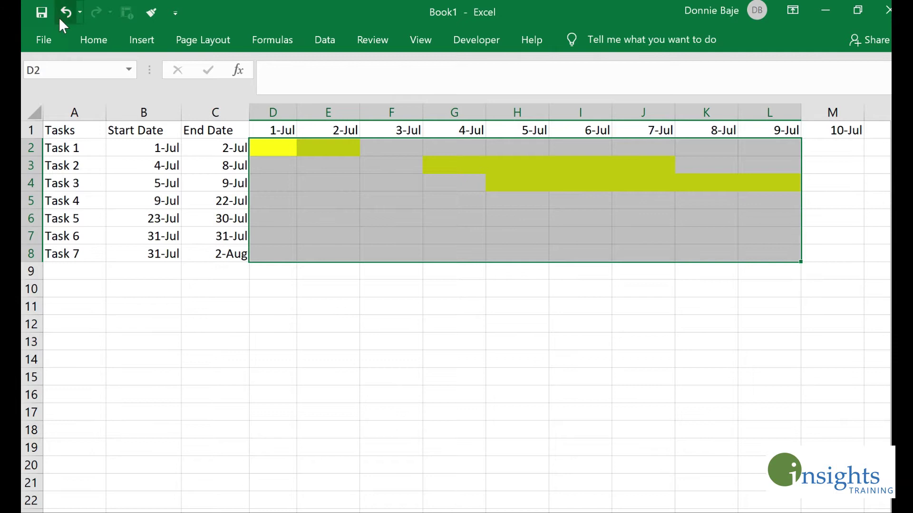
{"action": "left_click", "coordinate": [93, 39]}
{"action": "left_click", "coordinate": [233, 99]}
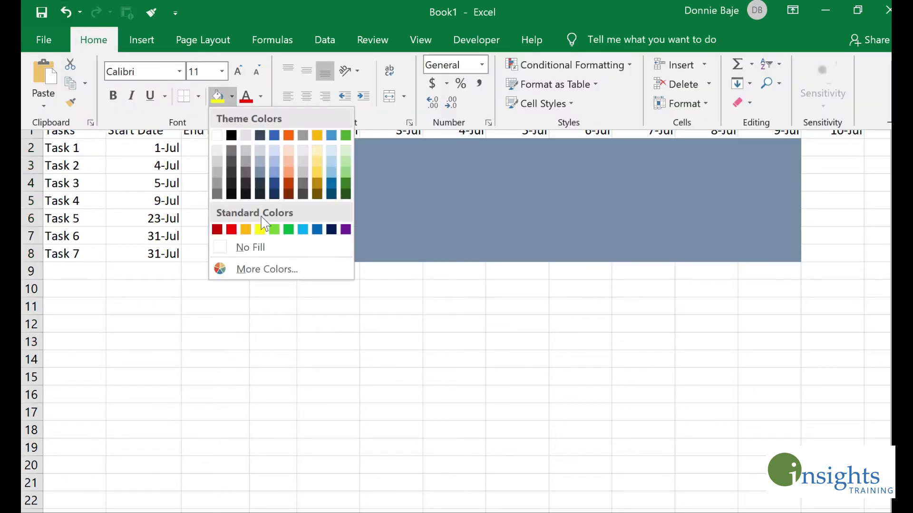
{"action": "left_click", "coordinate": [257, 247]}
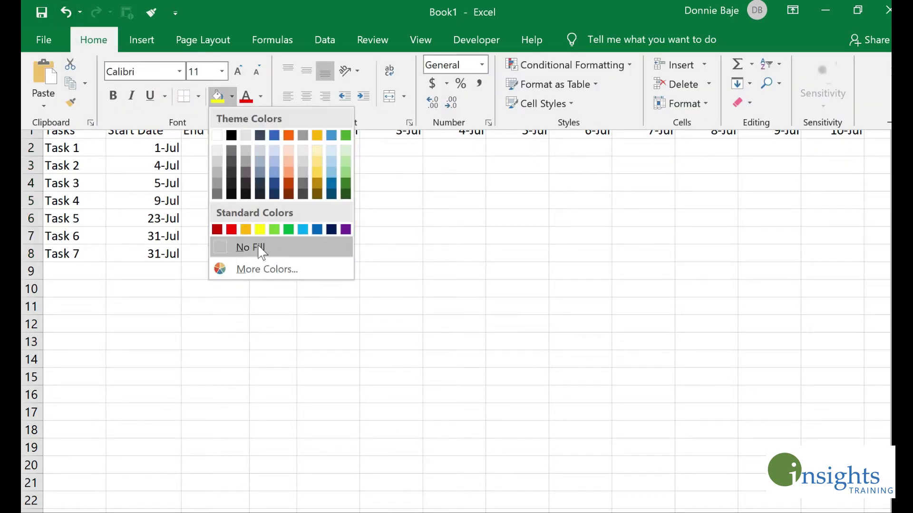
{"action": "left_click", "coordinate": [436, 212]}
Rotate the text of all date headers in row 1, starting at D1, to 90 degrees.
{"action": "left_click_drag", "start_coordinate": [281, 129], "coordinate": [731, 132]}
{"action": "key", "text": "ctrl+BackSpace"}
{"action": "left_click_drag", "start_coordinate": [699, 503], "coordinate": [839, 502]}
{"action": "right_click", "coordinate": [599, 129]}
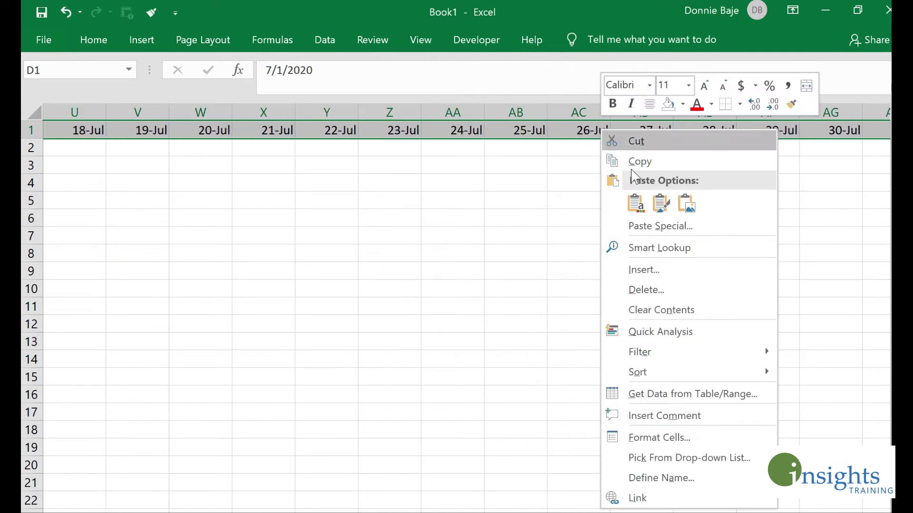
{"action": "left_click", "coordinate": [677, 438]}
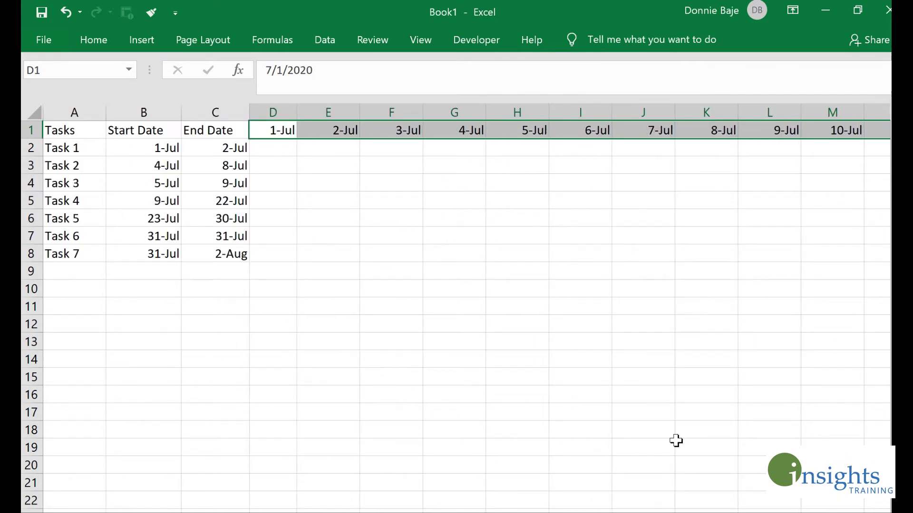
{"action": "left_click", "coordinate": [555, 134]}
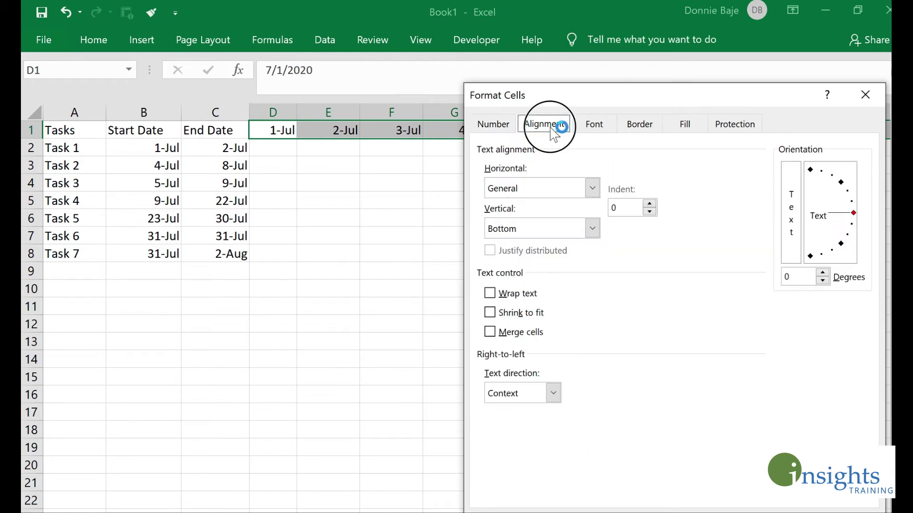
{"action": "left_click_drag", "start_coordinate": [839, 220], "coordinate": [810, 169]}
{"action": "left_click_drag", "start_coordinate": [770, 90], "coordinate": [623, 45]}
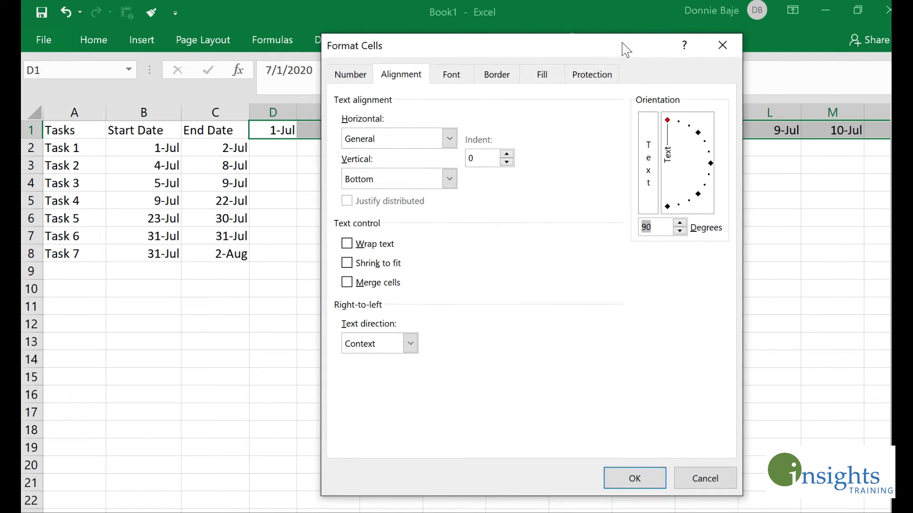
{"action": "left_click", "coordinate": [639, 480]}
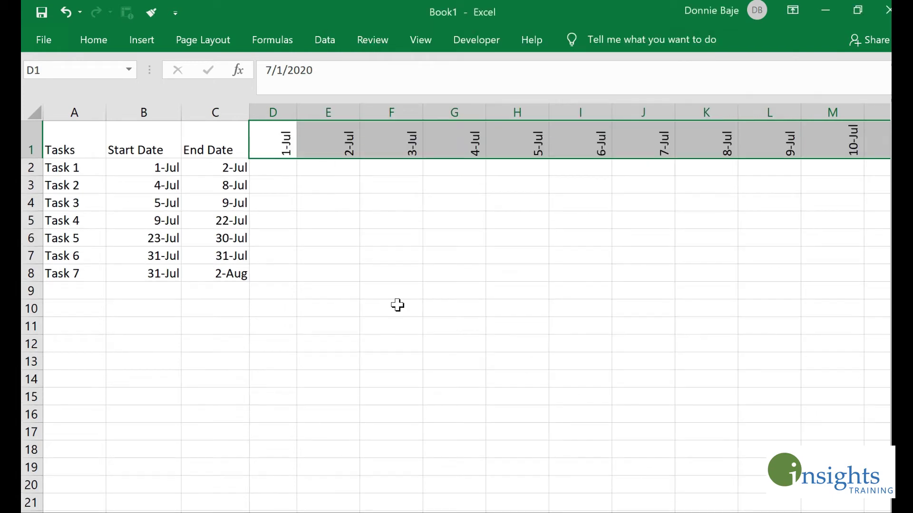
Narrow the date columns to fit their rotated headers and extend the date series one more day into column AJ.
{"action": "left_click_drag", "start_coordinate": [267, 112], "coordinate": [762, 113]}
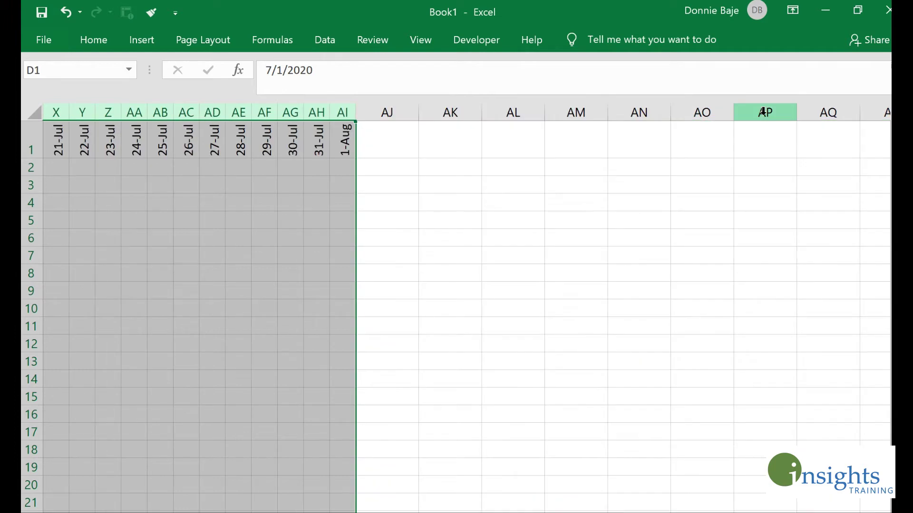
{"action": "left_click", "coordinate": [346, 150]}
{"action": "left_click_drag", "start_coordinate": [355, 159], "coordinate": [420, 161]}
{"action": "left_click_drag", "start_coordinate": [414, 107], "coordinate": [383, 107]}
{"action": "left_click", "coordinate": [478, 290]}
{"action": "left_click_drag", "start_coordinate": [709, 509], "coordinate": [547, 504]}
In cell D2, start an IF formula with an AND test whose first condition is B2<=D1.
{"action": "left_click", "coordinate": [263, 169]}
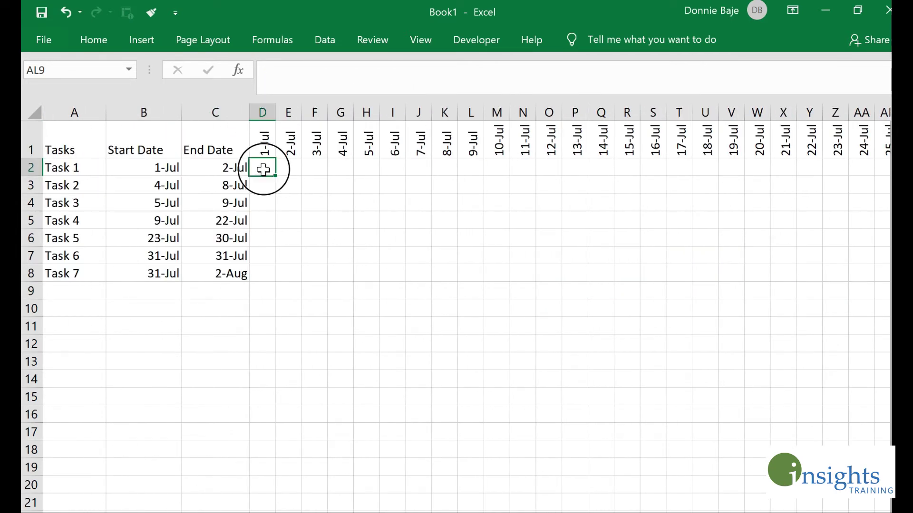
{"action": "scroll", "coordinate": [456, 309], "scroll_direction": "right", "scroll_amount": 3}
{"action": "scroll", "coordinate": [456, 309], "scroll_direction": "up", "scroll_amount": 3, "text": "ctrl"}
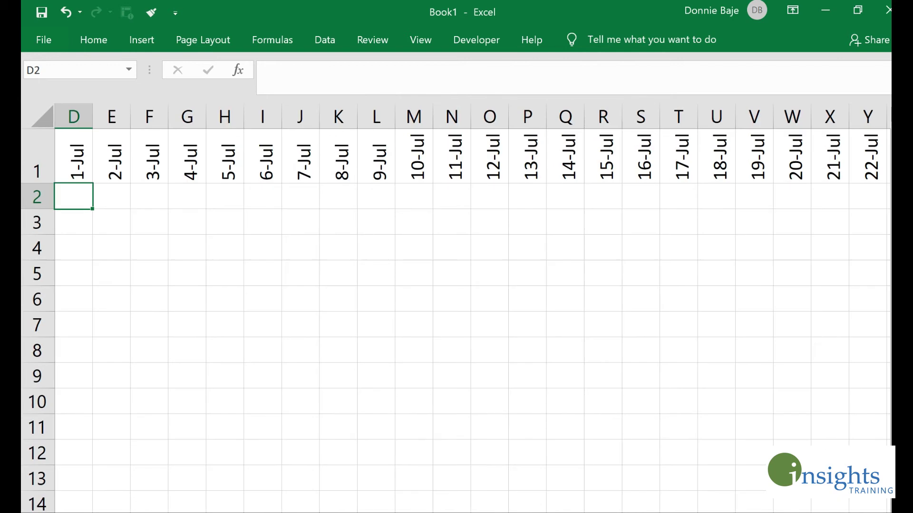
{"action": "scroll", "coordinate": [592, 506], "scroll_direction": "left", "scroll_amount": 3}
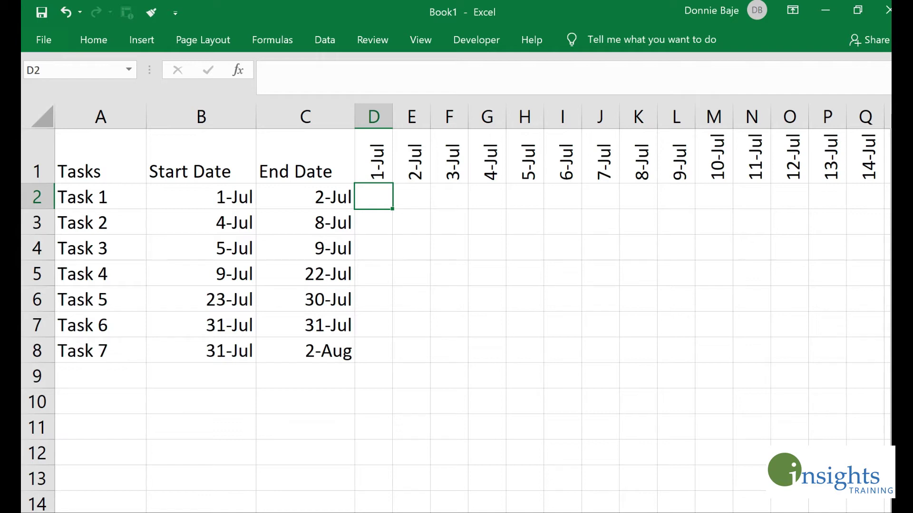
{"action": "type", "text": "=IF("}
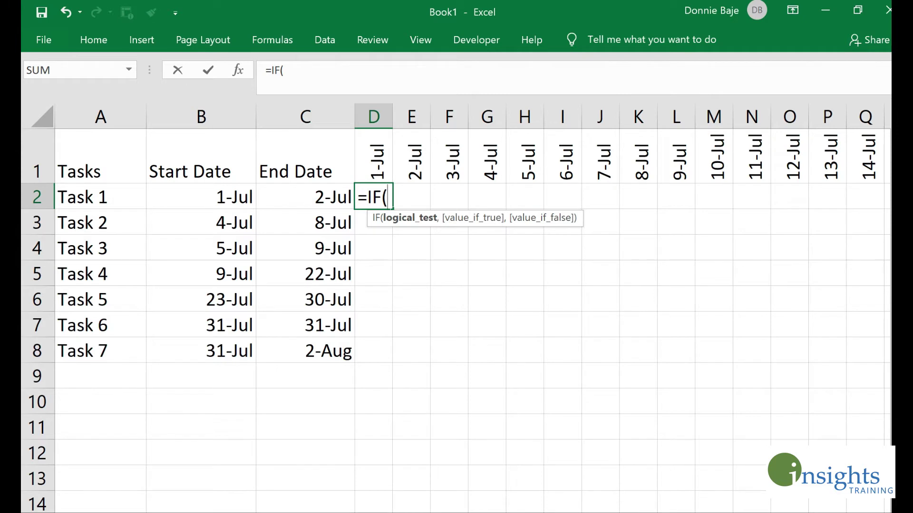
{"action": "type", "text": "AND("}
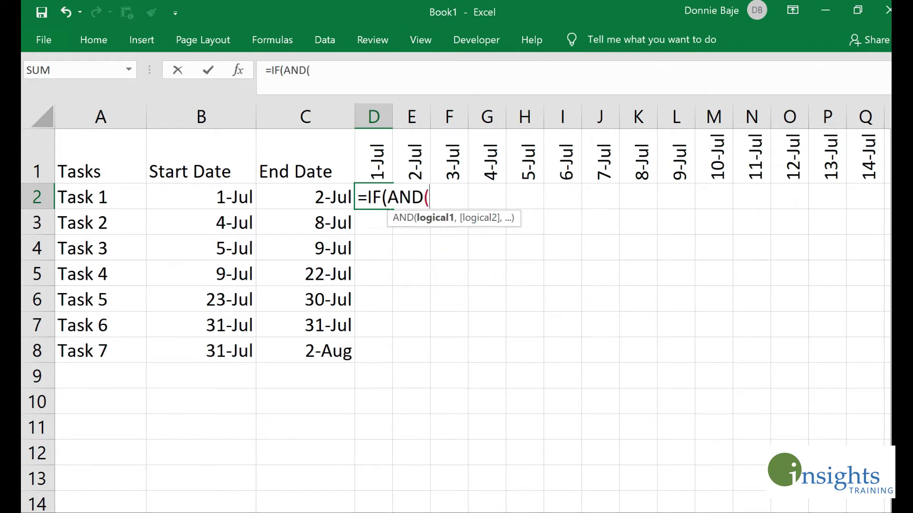
{"action": "left_click", "coordinate": [200, 197]}
{"action": "type", "text": "<="}
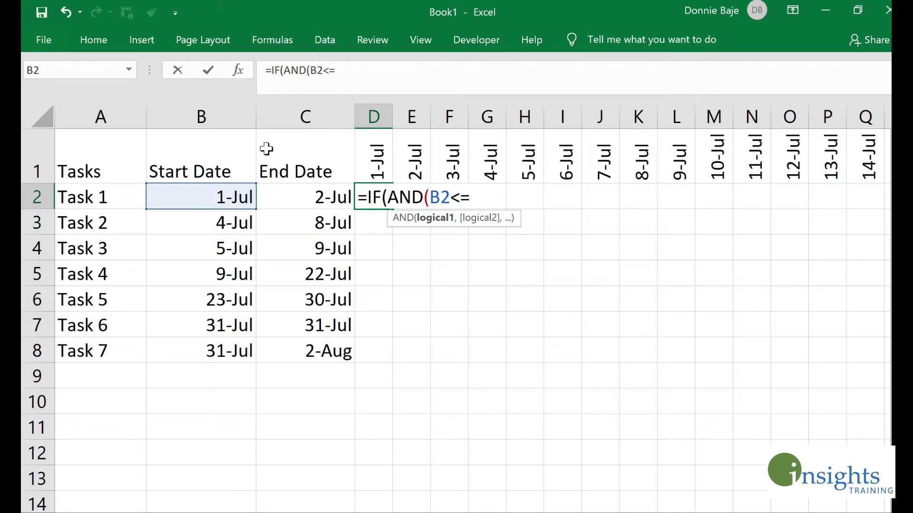
{"action": "left_click", "coordinate": [379, 146]}
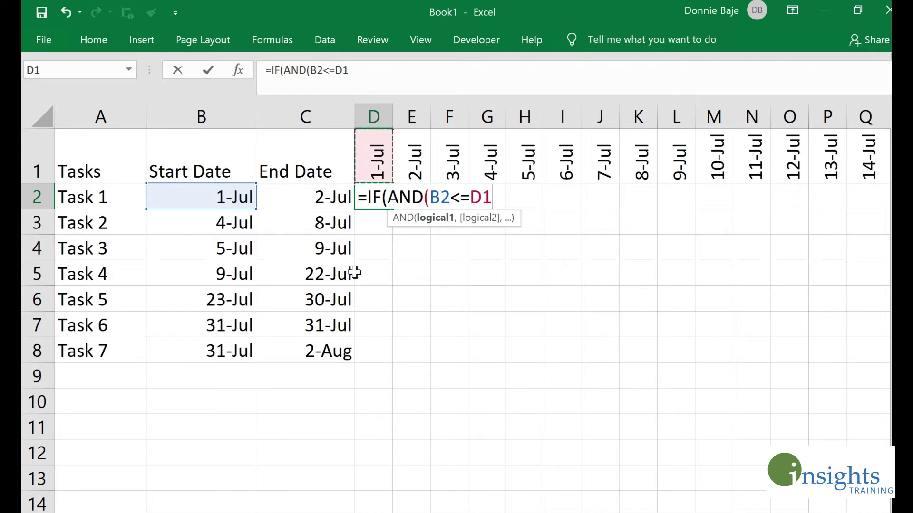
Add C2>=D1 as the second condition of the AND test in D2 and close the AND function.
{"action": "type", "text": ","}
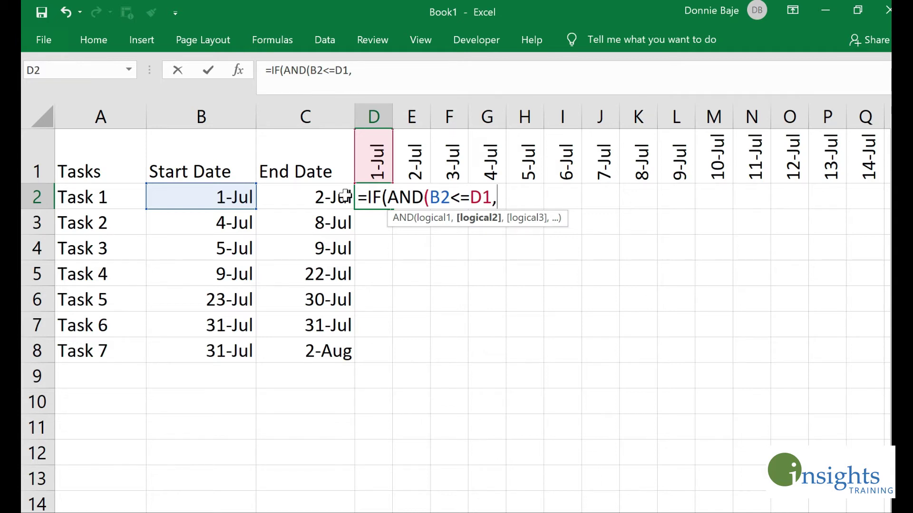
{"action": "left_click", "coordinate": [324, 198]}
{"action": "type", "text": ">="}
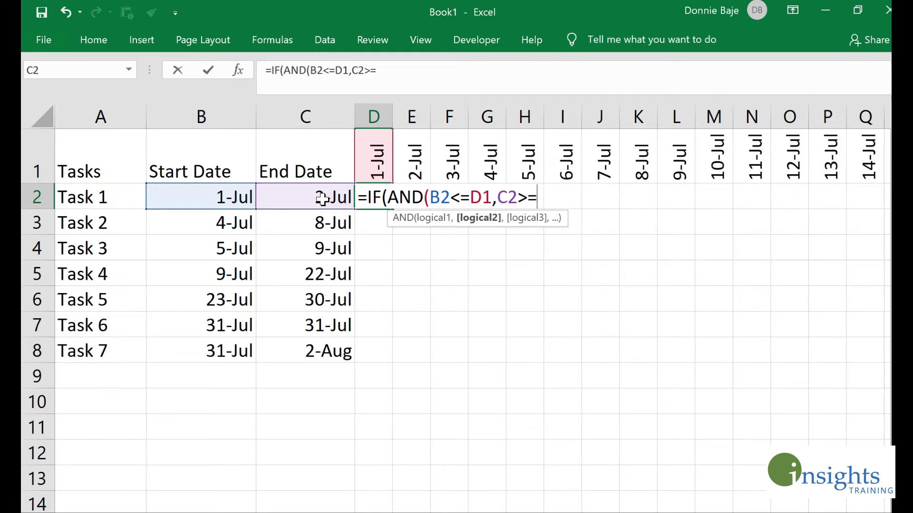
{"action": "left_click", "coordinate": [379, 155]}
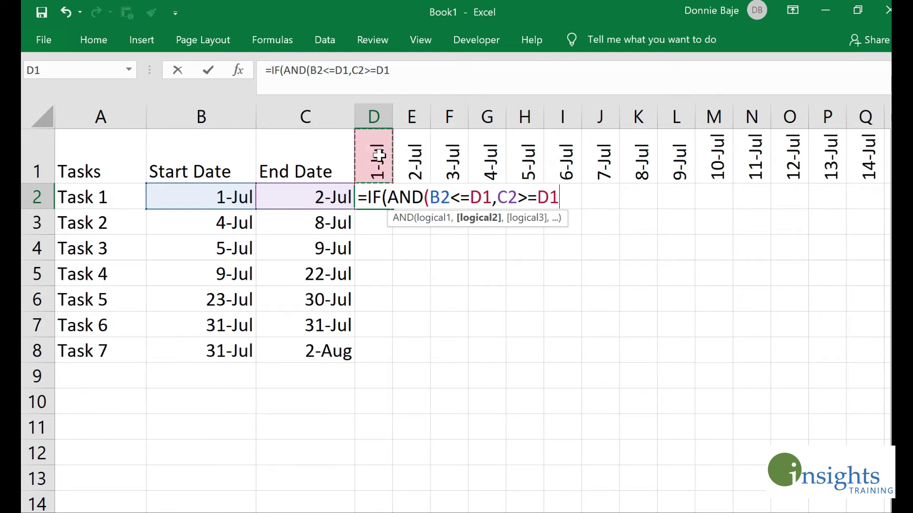
{"action": "type", "text": ")"}
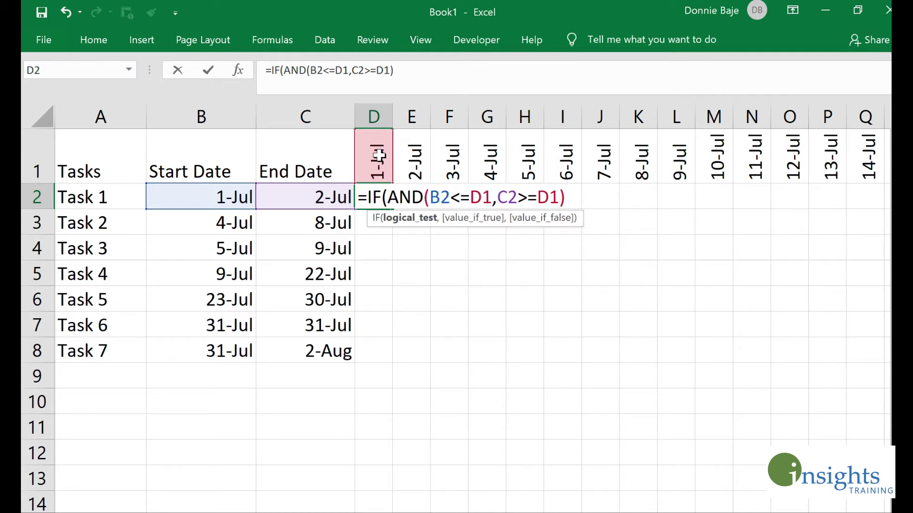
Complete the IF formula in D2 to return 1 when true and an empty string "" when false, and enter it.
{"action": "type", "text": ","}
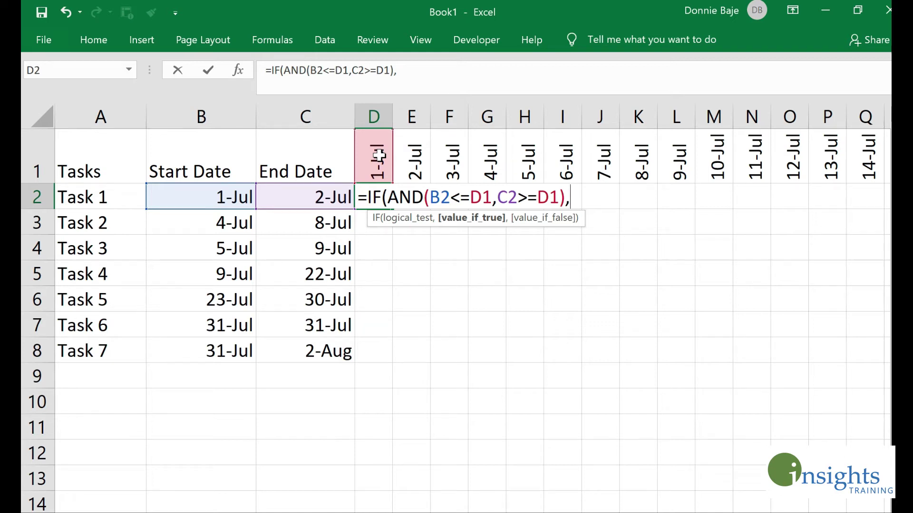
{"action": "left_click", "coordinate": [392, 193]}
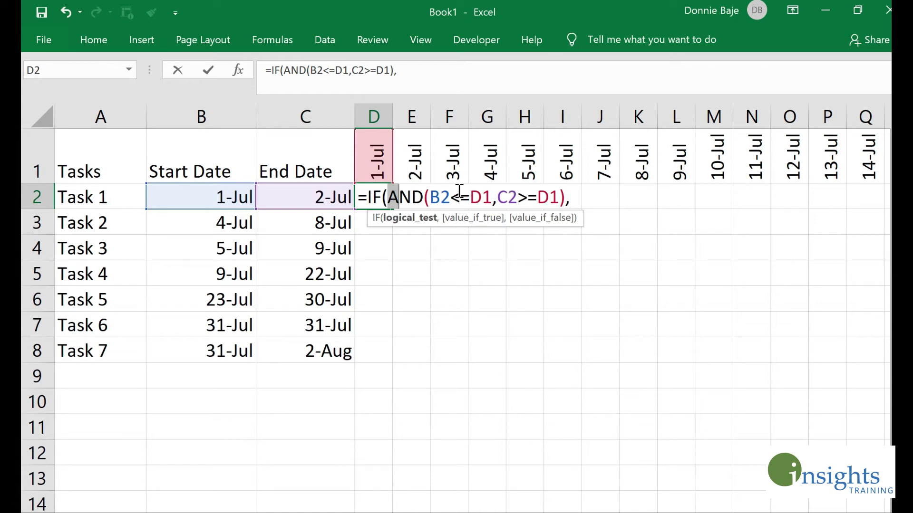
{"action": "double_click", "coordinate": [448, 198]}
{"action": "left_click_drag", "start_coordinate": [448, 198], "coordinate": [561, 195]}
{"action": "left_click", "coordinate": [574, 198]}
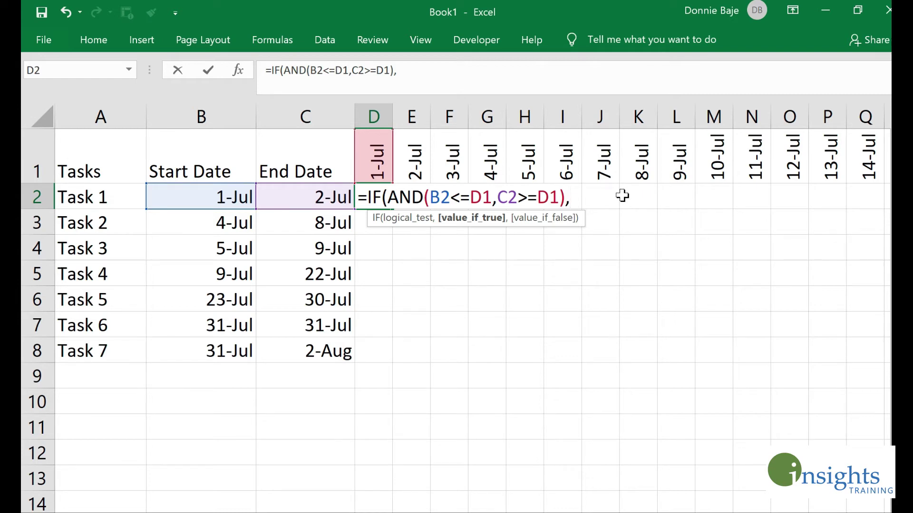
{"action": "type", "text": "1,"}
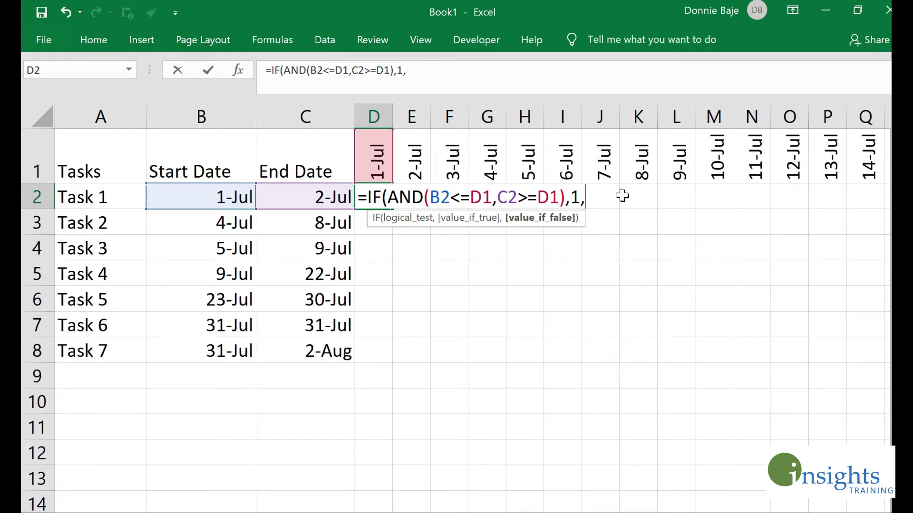
{"action": "type", "text": "\"\")"}
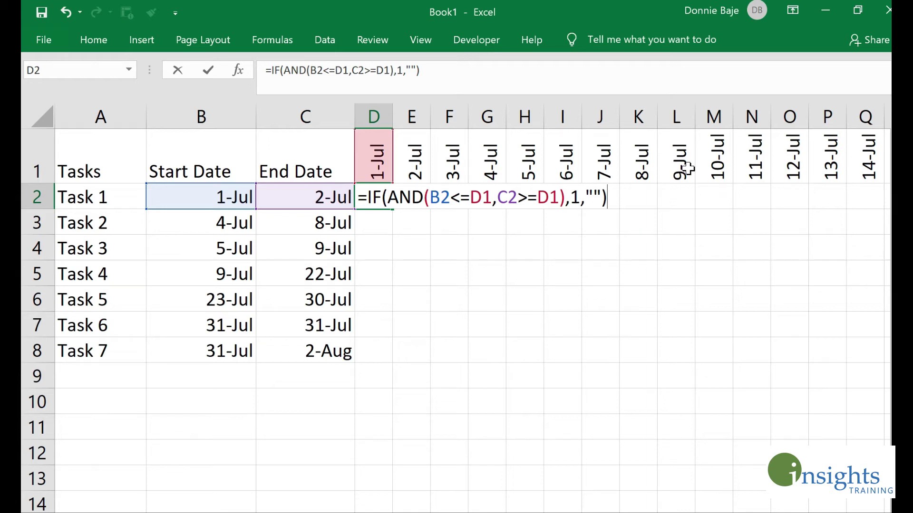
{"action": "key", "text": "Return"}
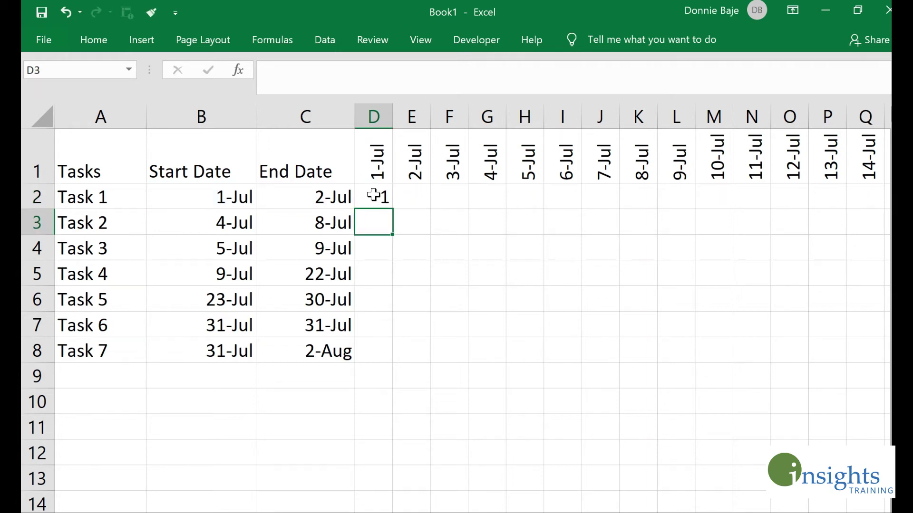
Lock the columns of the start and end date references in D2's formula as $B2 and $C2.
{"action": "left_click", "coordinate": [373, 194]}
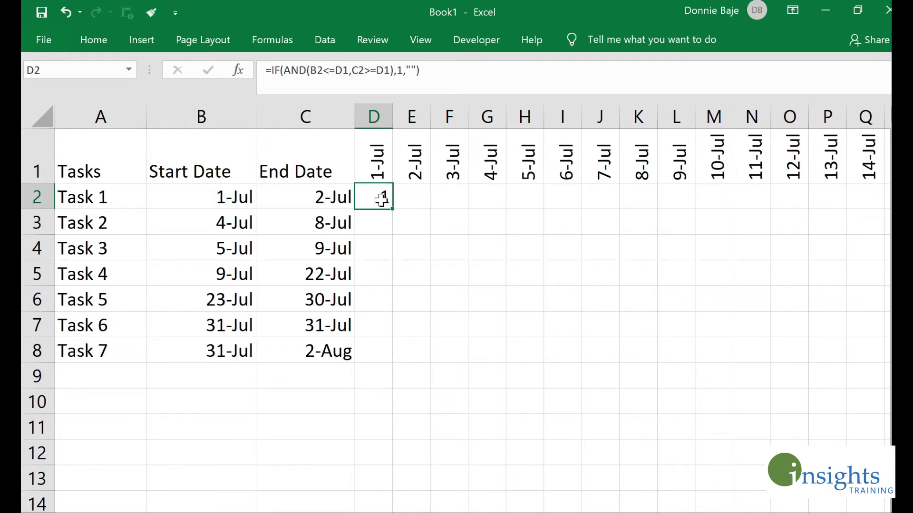
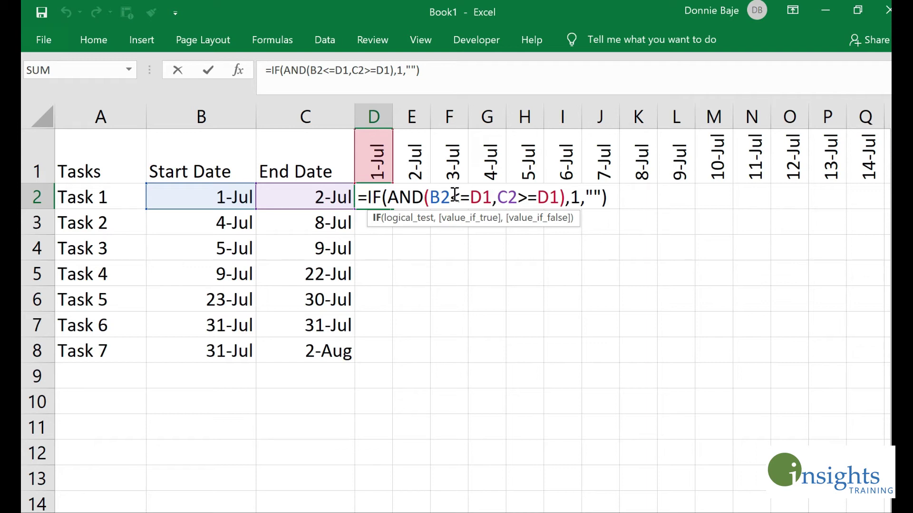
{"action": "left_click", "coordinate": [430, 195]}
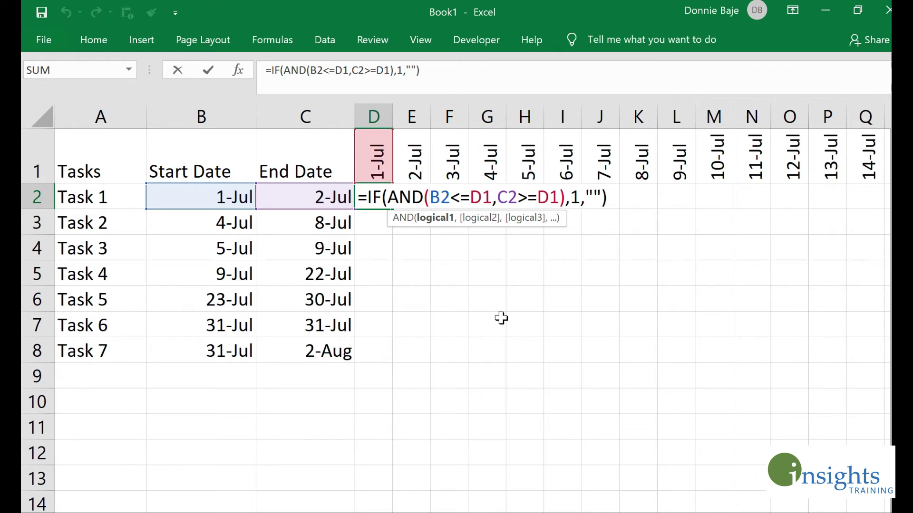
{"action": "type", "text": "$"}
{"action": "left_click", "coordinate": [435, 198]}
{"action": "key", "text": "shift+Right"}
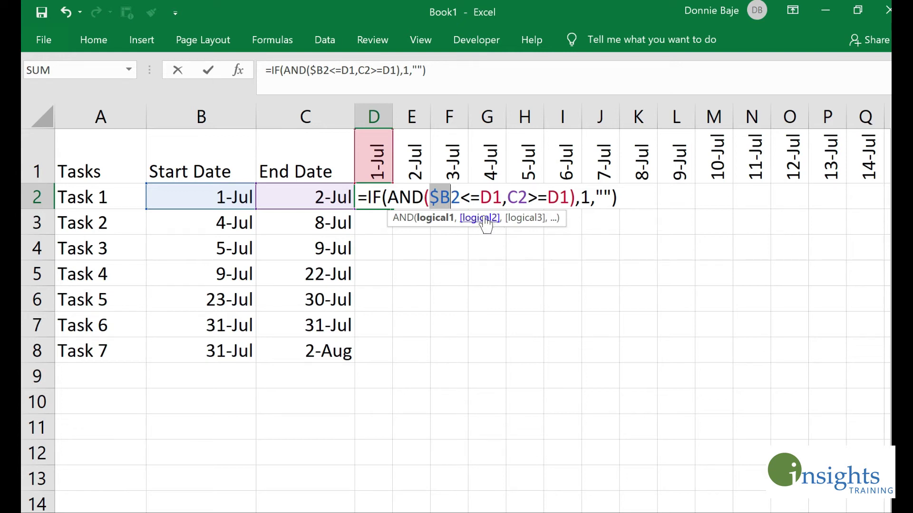
{"action": "left_click_drag", "start_coordinate": [452, 197], "coordinate": [458, 197]}
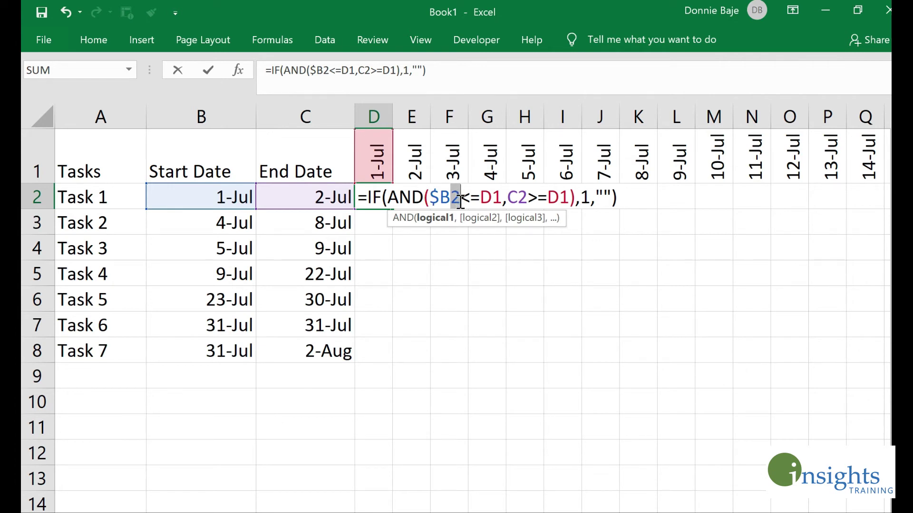
{"action": "left_click_drag", "start_coordinate": [430, 196], "coordinate": [449, 197]}
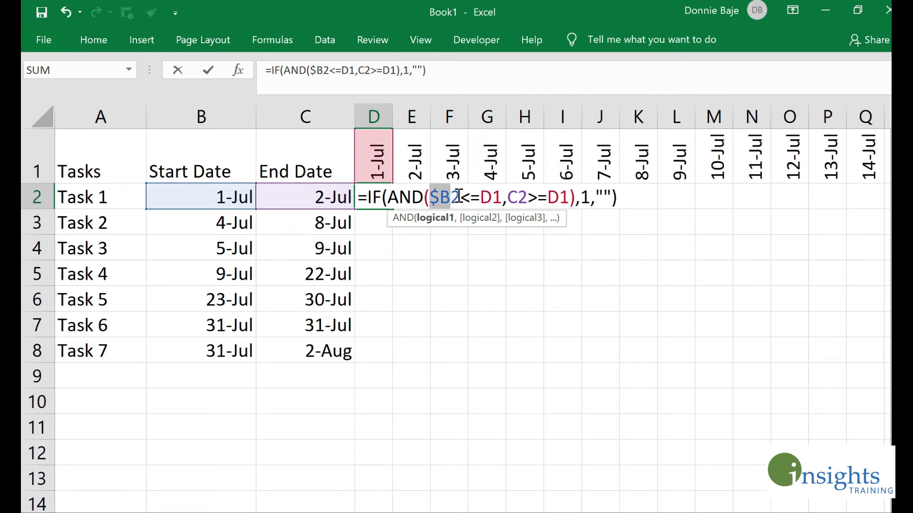
{"action": "left_click", "coordinate": [511, 198]}
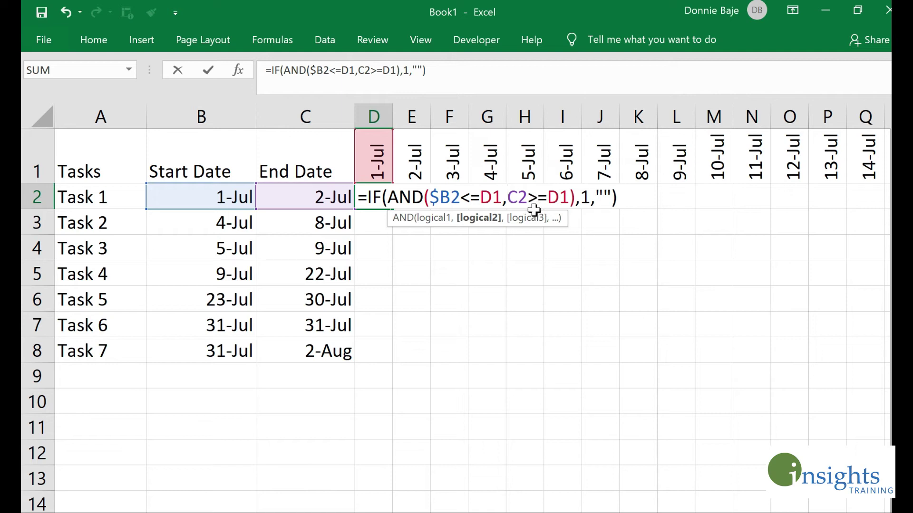
{"action": "type", "text": "$"}
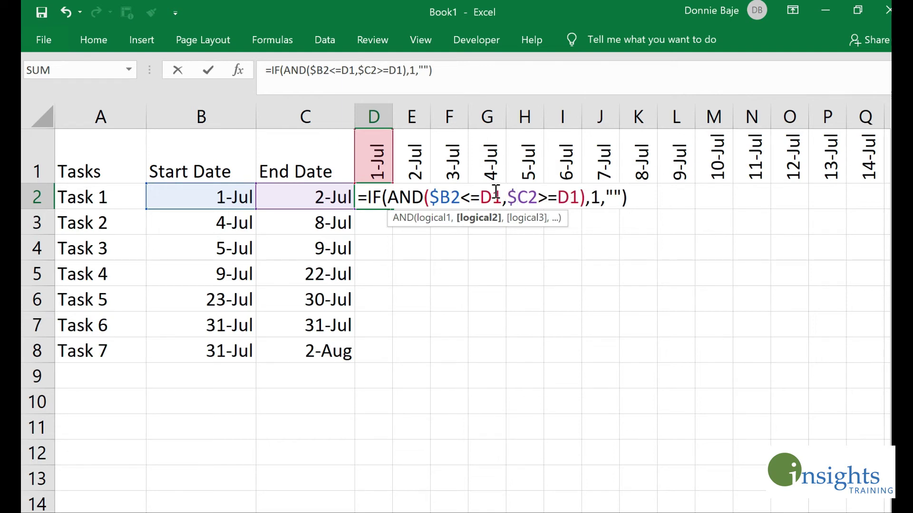
Lock the row of both header date references in D2's formula as D$1, enter the formula and reselect D2.
{"action": "left_click", "coordinate": [482, 197]}
{"action": "left_click_drag", "start_coordinate": [556, 196], "coordinate": [572, 196]}
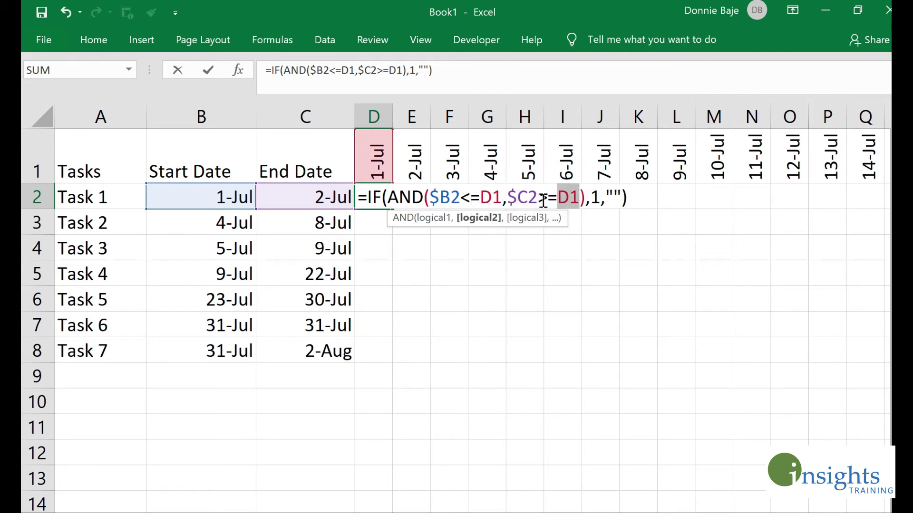
{"action": "left_click", "coordinate": [492, 196]}
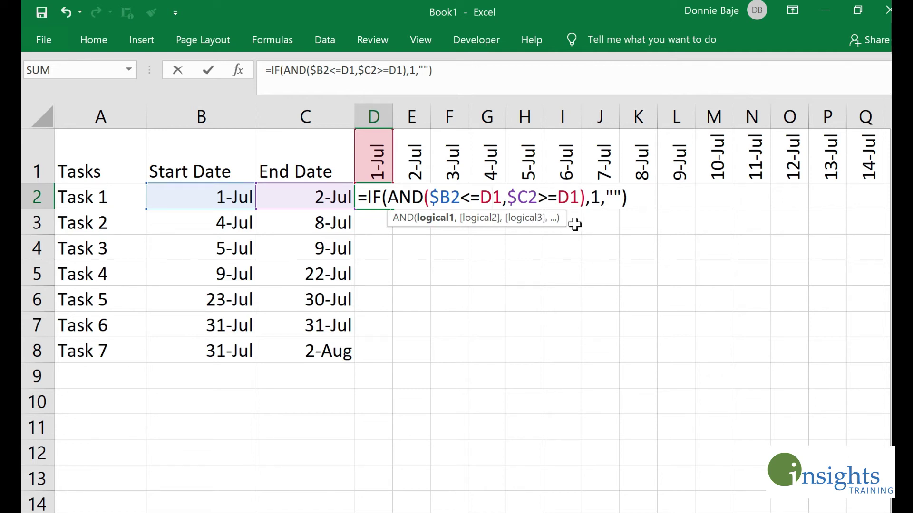
{"action": "type", "text": "$"}
{"action": "left_click", "coordinate": [581, 199]}
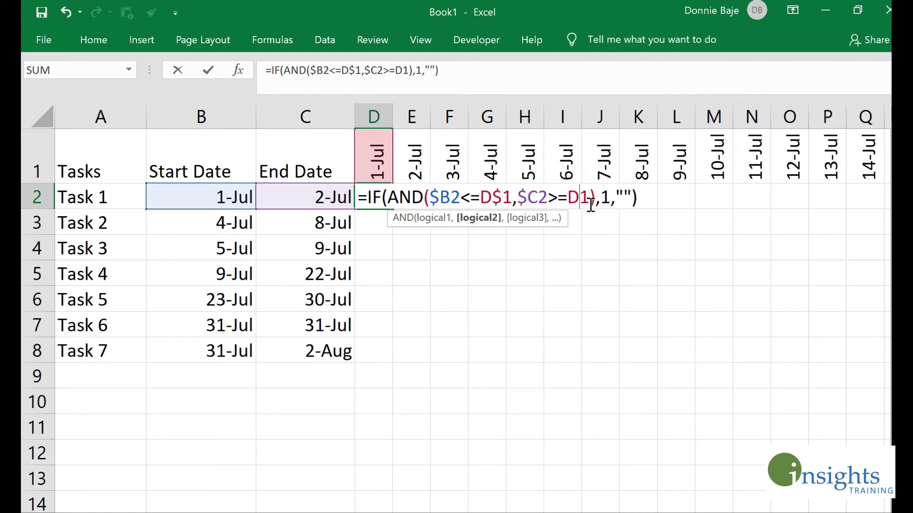
{"action": "type", "text": "$"}
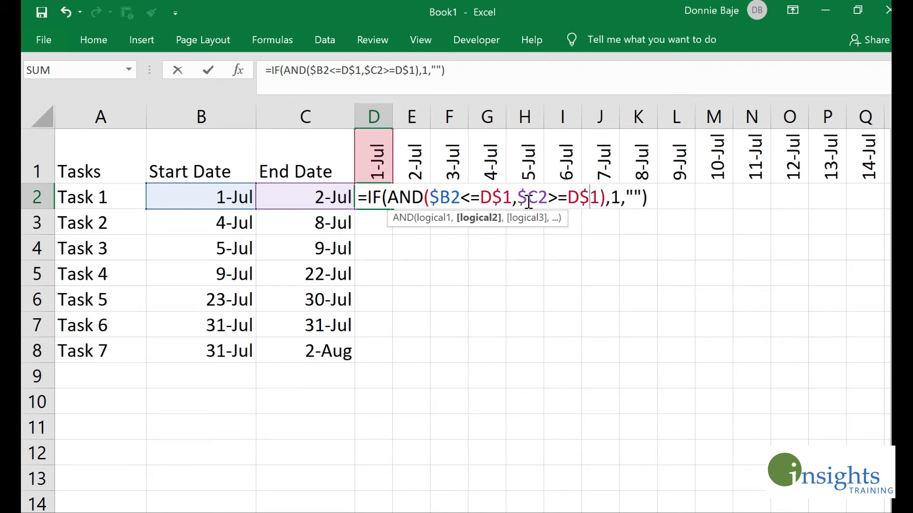
{"action": "left_click_drag", "start_coordinate": [490, 198], "coordinate": [513, 198]}
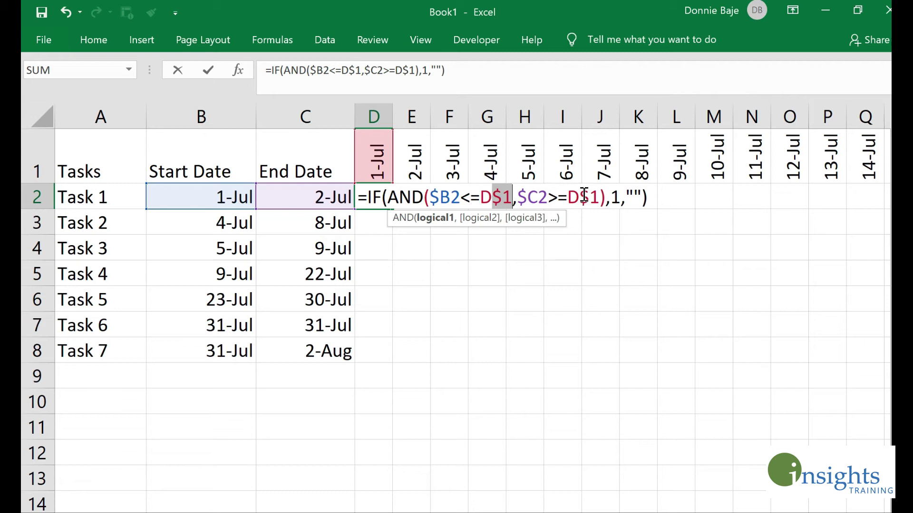
{"action": "left_click", "coordinate": [584, 196]}
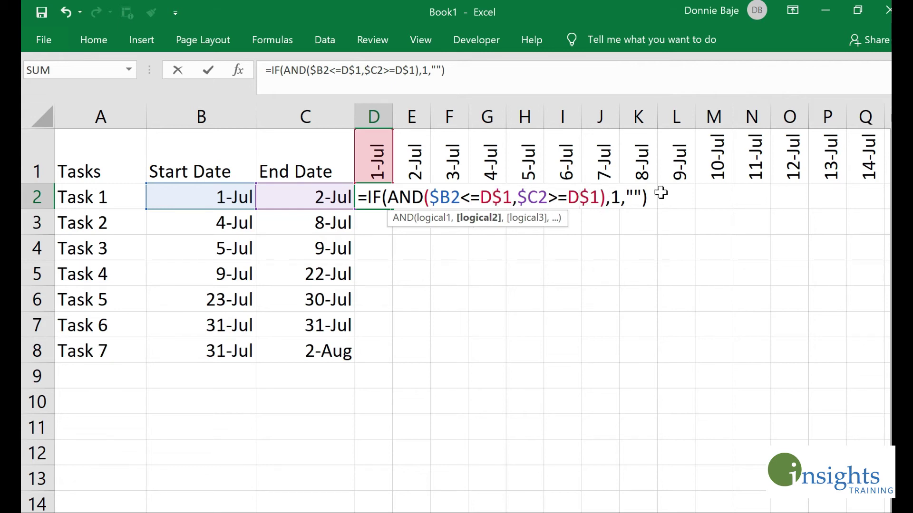
{"action": "left_click_drag", "start_coordinate": [492, 196], "coordinate": [505, 196]}
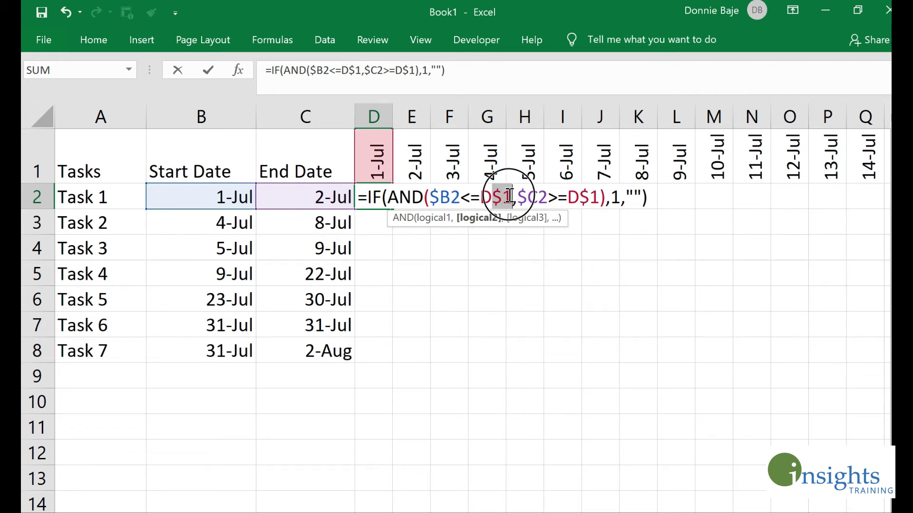
{"action": "left_click_drag", "start_coordinate": [580, 196], "coordinate": [599, 197]}
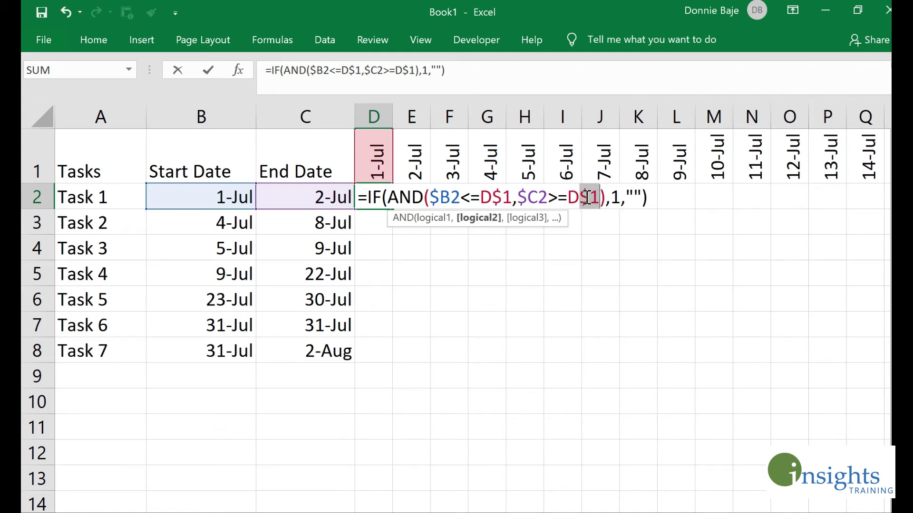
{"action": "key", "text": "Return"}
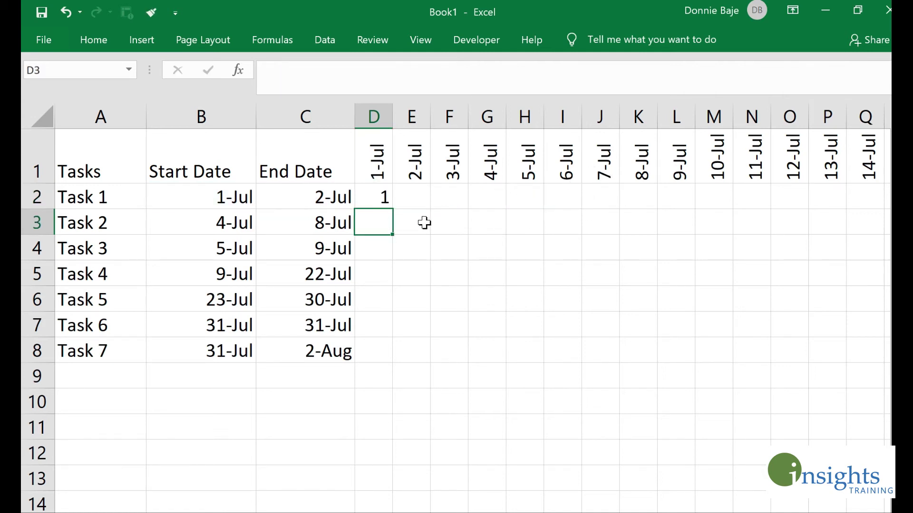
{"action": "left_click", "coordinate": [372, 196]}
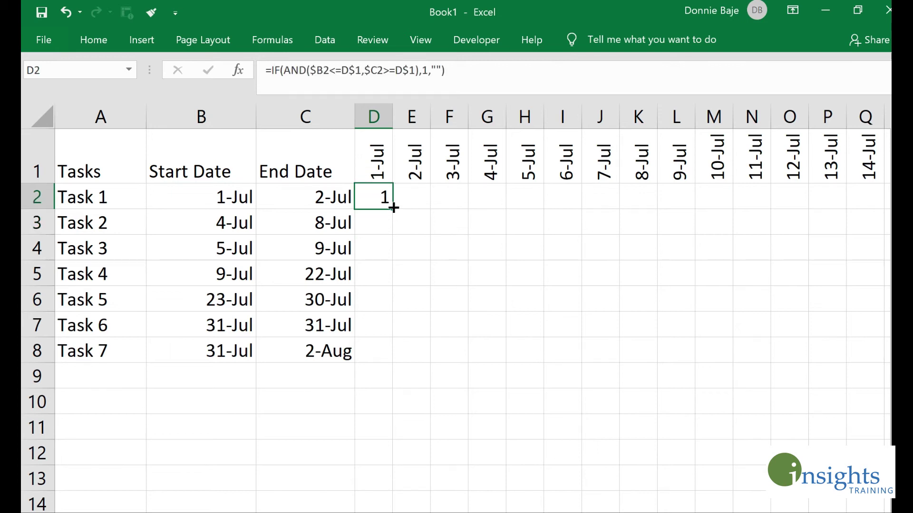
Fill D2's formula down through D8 so column D covers all seven tasks.
{"action": "left_click_drag", "start_coordinate": [394, 208], "coordinate": [377, 358]}
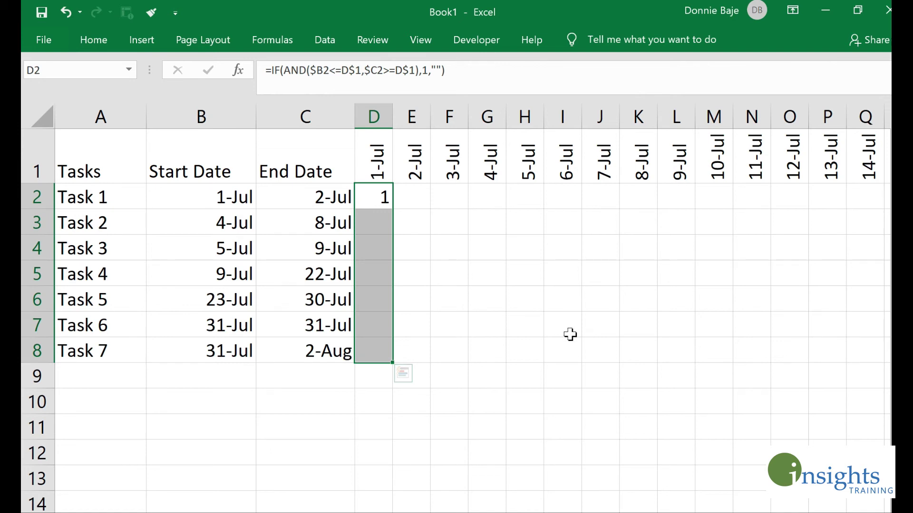
{"action": "left_click_drag", "start_coordinate": [382, 223], "coordinate": [382, 361]}
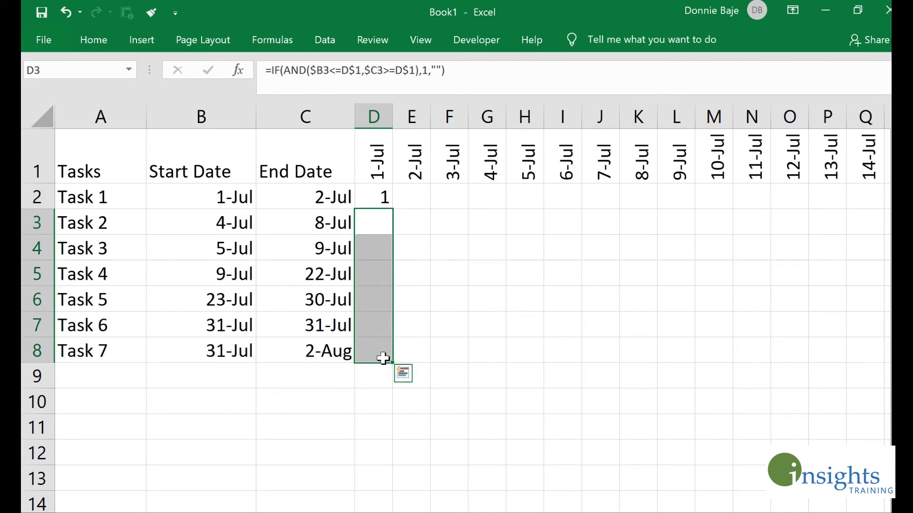
{"action": "left_click", "coordinate": [379, 147]}
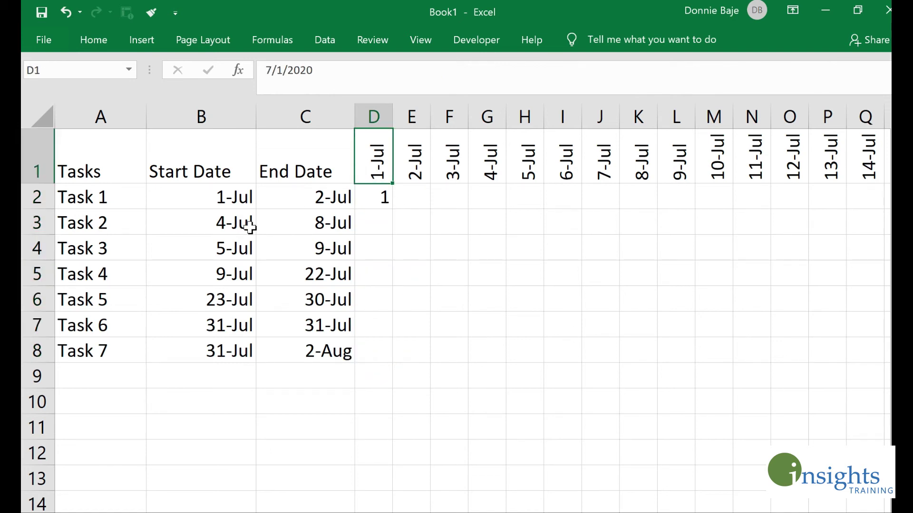
{"action": "left_click_drag", "start_coordinate": [221, 220], "coordinate": [274, 349]}
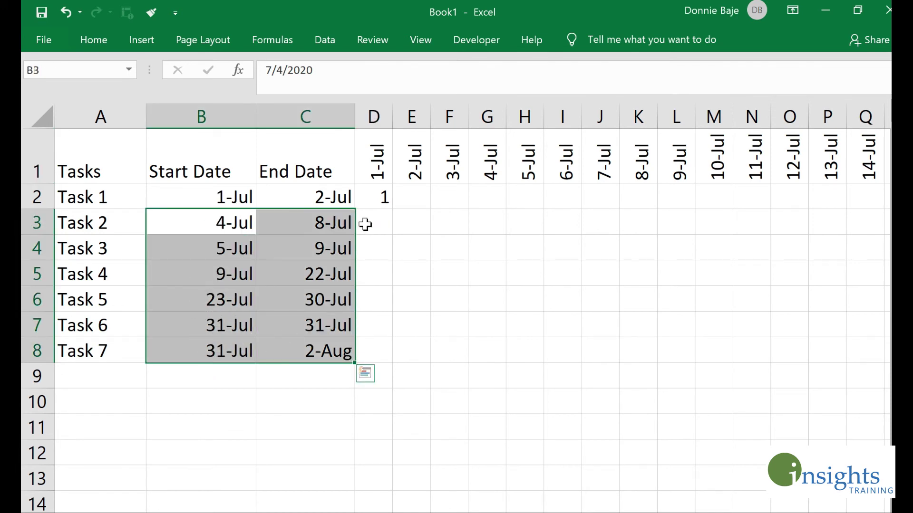
Copy the formulas in D2:D8 across all header dates to the 2-Aug column, covering D2:AJ8.
{"action": "left_click", "coordinate": [379, 197]}
{"action": "mouse_move", "coordinate": [378, 194]}
{"action": "left_mouse_down"}
{"action": "mouse_move", "coordinate": [382, 358]}
{"action": "mouse_move", "coordinate": [397, 365]}
{"action": "mouse_move", "coordinate": [846, 355]}
{"action": "mouse_move", "coordinate": [766, 334]}
{"action": "mouse_move", "coordinate": [768, 350]}
{"action": "left_mouse_up"}
{"action": "left_click_drag", "start_coordinate": [732, 505], "coordinate": [594, 507]}
{"action": "left_click", "coordinate": [373, 199]}
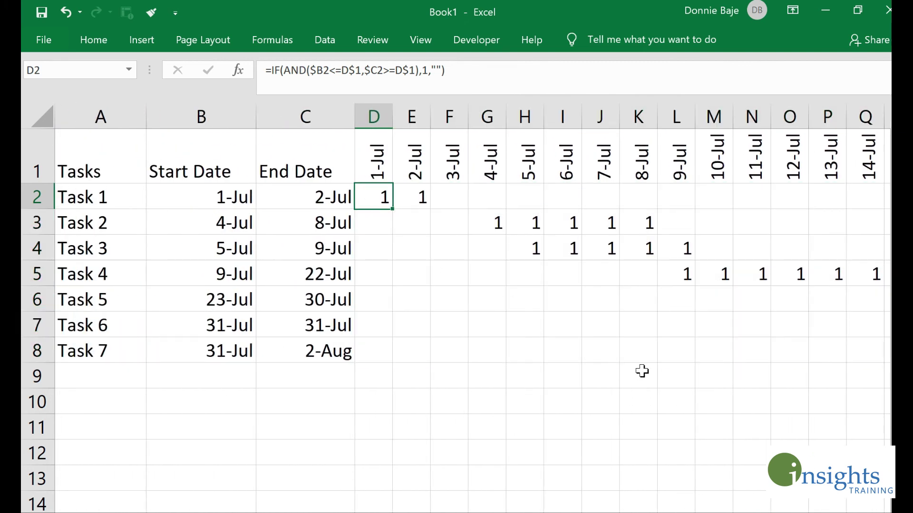
Compare Task 2's marked cells with its start and end dates, and review the formula in D2.
{"action": "left_click_drag", "start_coordinate": [495, 222], "coordinate": [632, 227]}
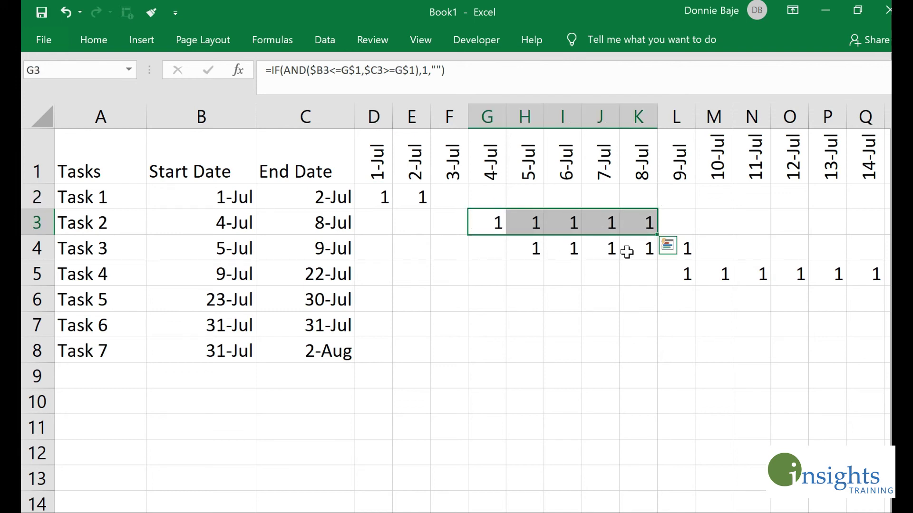
{"action": "left_click_drag", "start_coordinate": [240, 220], "coordinate": [309, 223]}
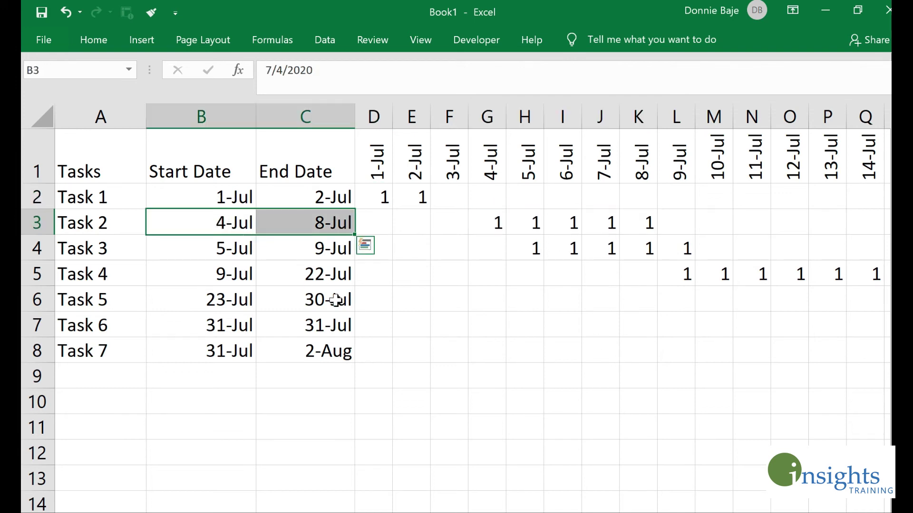
{"action": "left_click", "coordinate": [373, 199]}
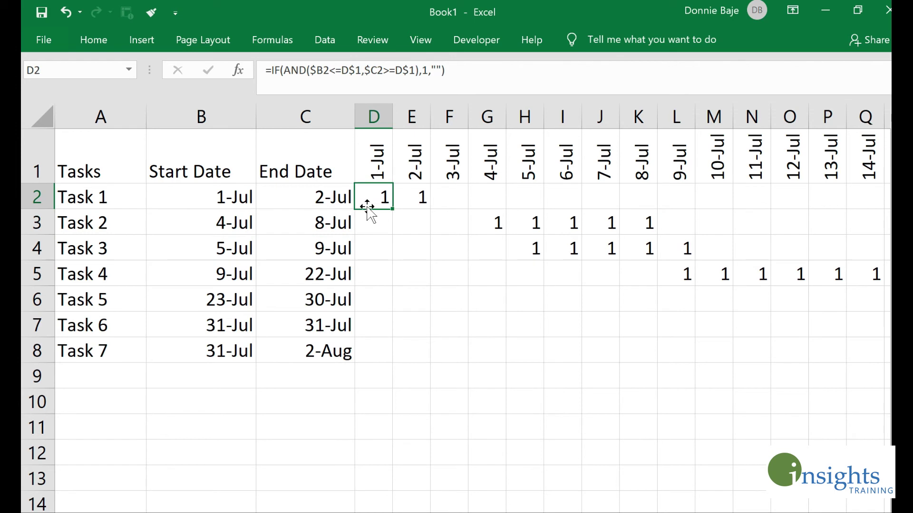
{"action": "double_click", "coordinate": [375, 201]}
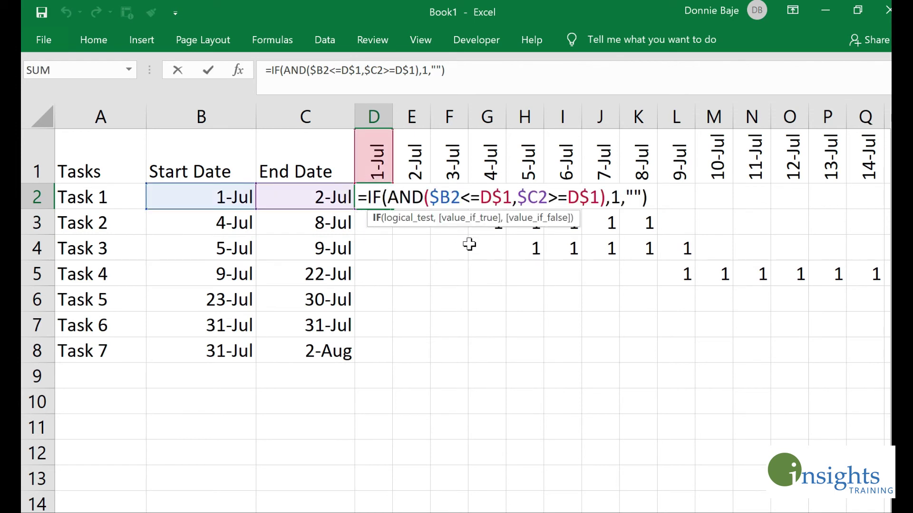
{"action": "key", "text": "Return"}
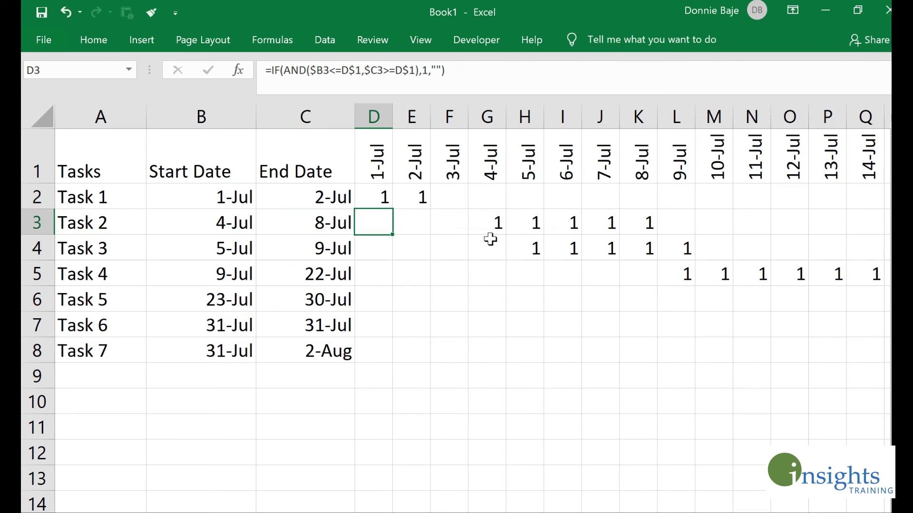
Set Task 2's end date to 7/9 and its start date to 7/2.
{"action": "left_click", "coordinate": [325, 218]}
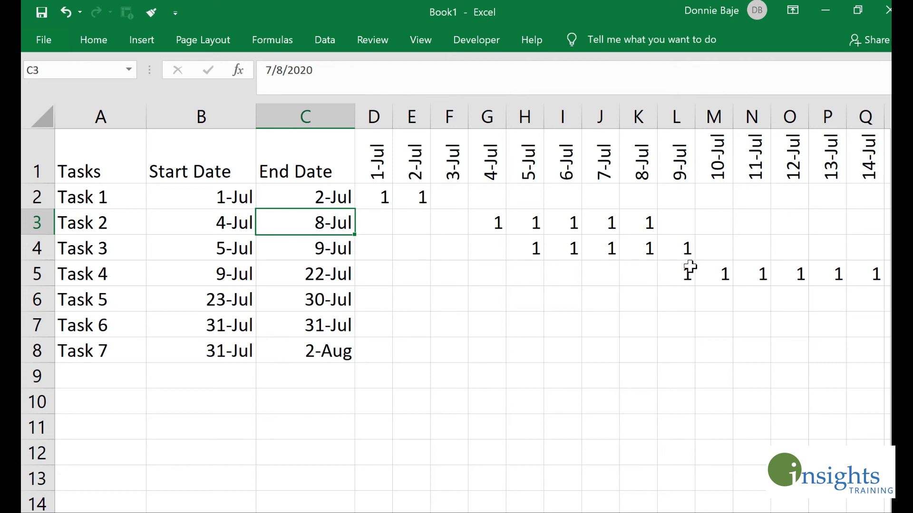
{"action": "type", "text": "7"}
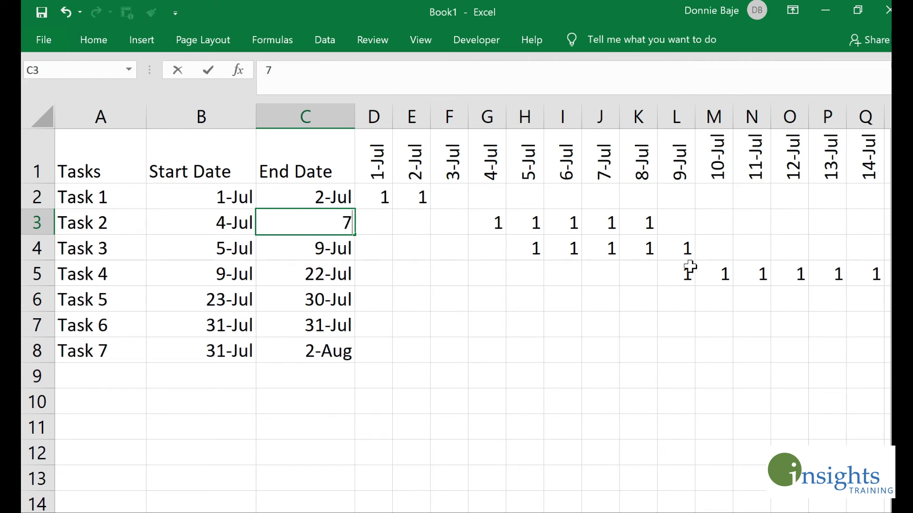
{"action": "type", "text": "/9"}
{"action": "key", "text": "Return"}
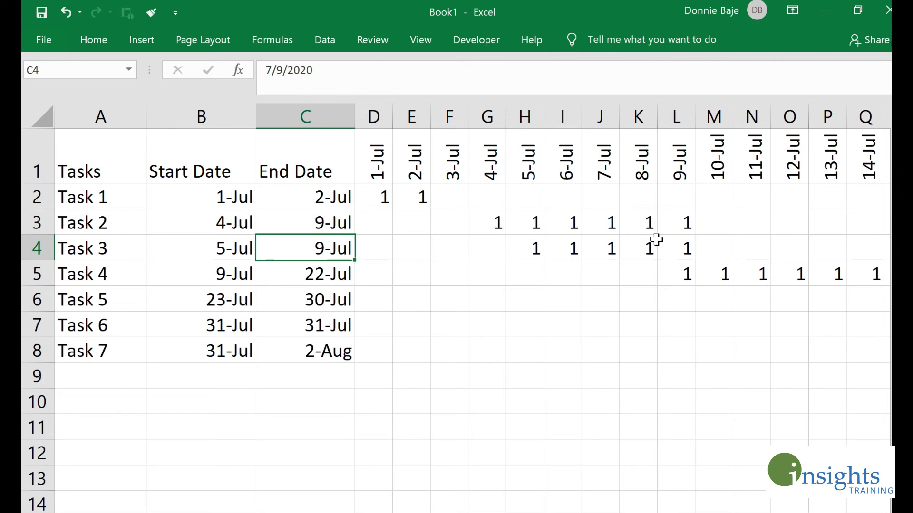
{"action": "left_click", "coordinate": [225, 222]}
{"action": "type", "text": "7/2"}
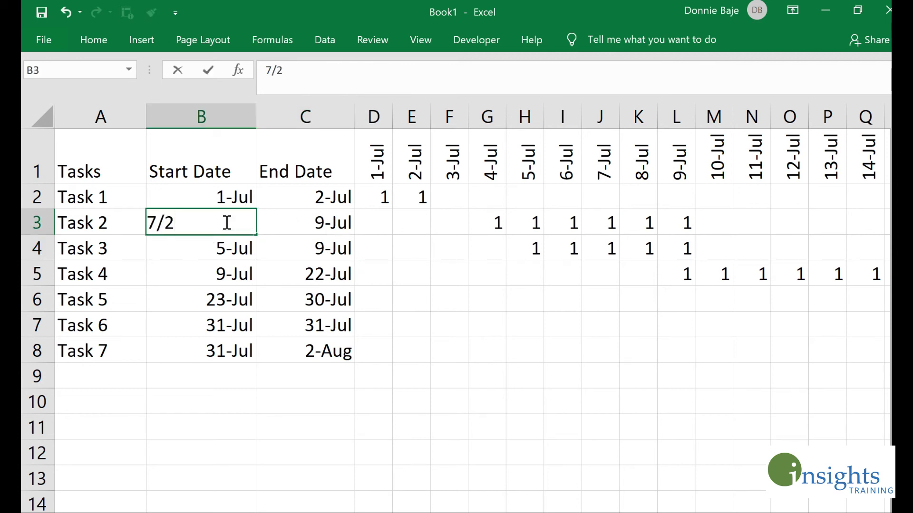
{"action": "key", "text": "Return"}
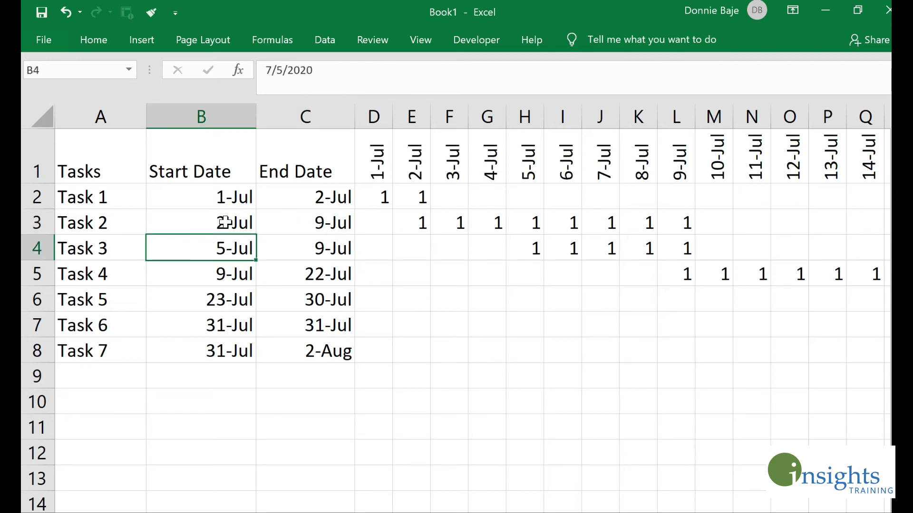
Set Task 3's start date to 7/7 and its end date to 7/10.
{"action": "type", "text": "7/7"}
{"action": "key", "text": "Tab"}
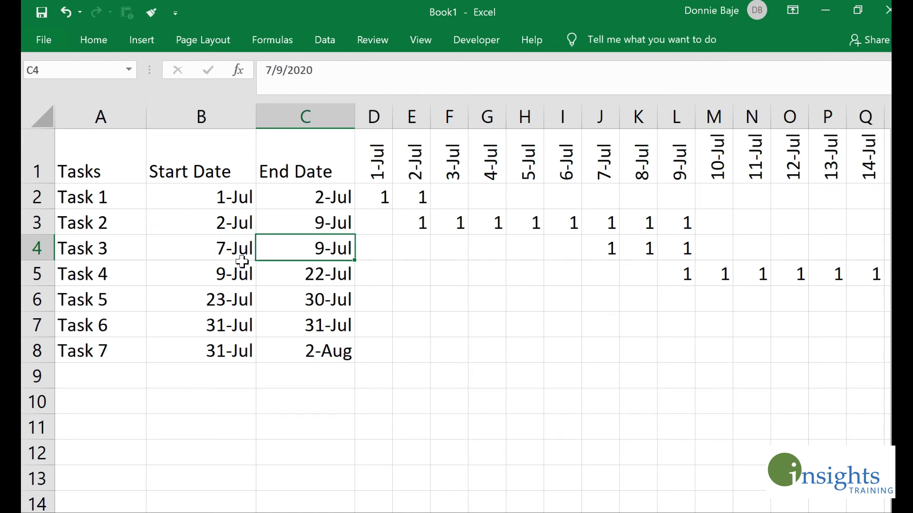
{"action": "type", "text": "7/10"}
{"action": "key", "text": "Tab"}
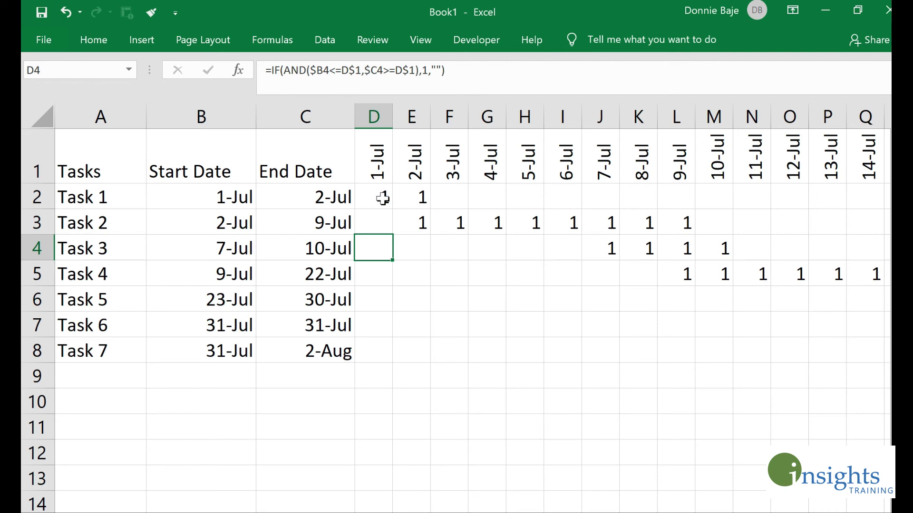
Start an Equal To conditional formatting rule for the value 1 on the grid D2:AJ8.
{"action": "left_click_drag", "start_coordinate": [380, 195], "coordinate": [751, 347]}
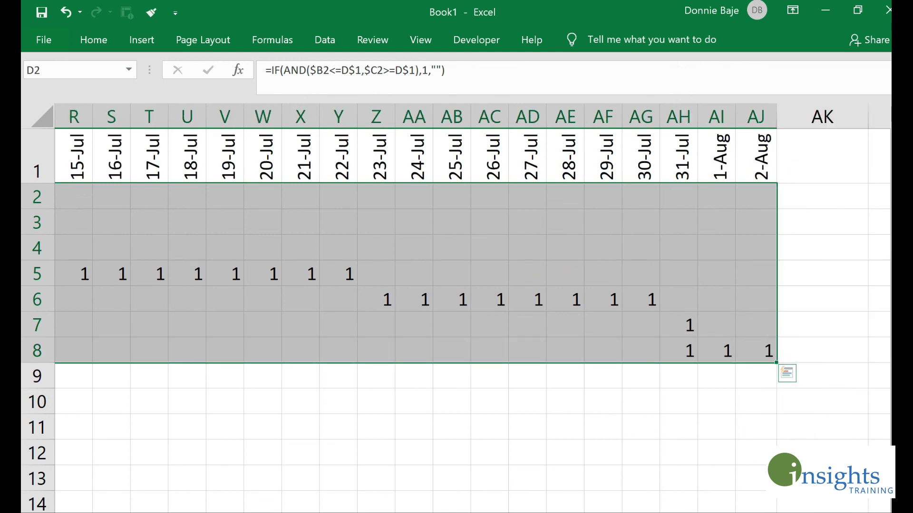
{"action": "left_click_drag", "start_coordinate": [730, 511], "coordinate": [482, 509]}
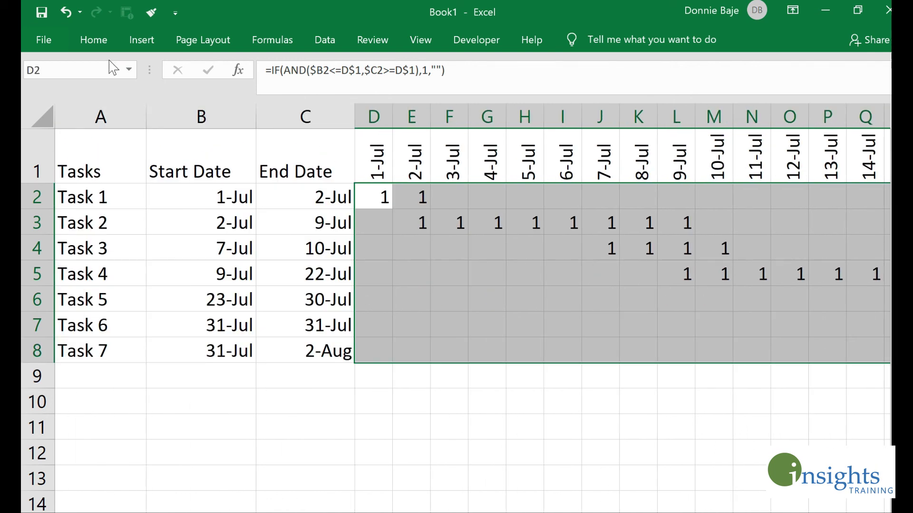
{"action": "left_click", "coordinate": [97, 42]}
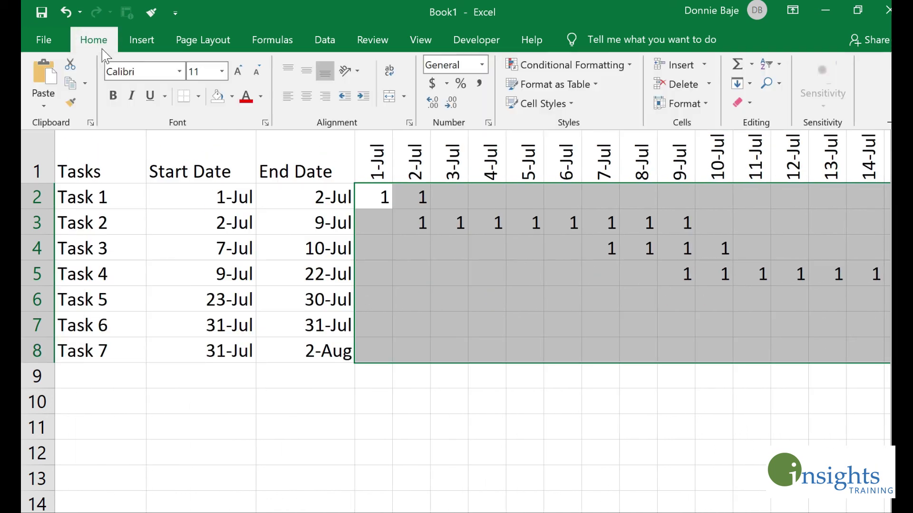
{"action": "left_click", "coordinate": [617, 69]}
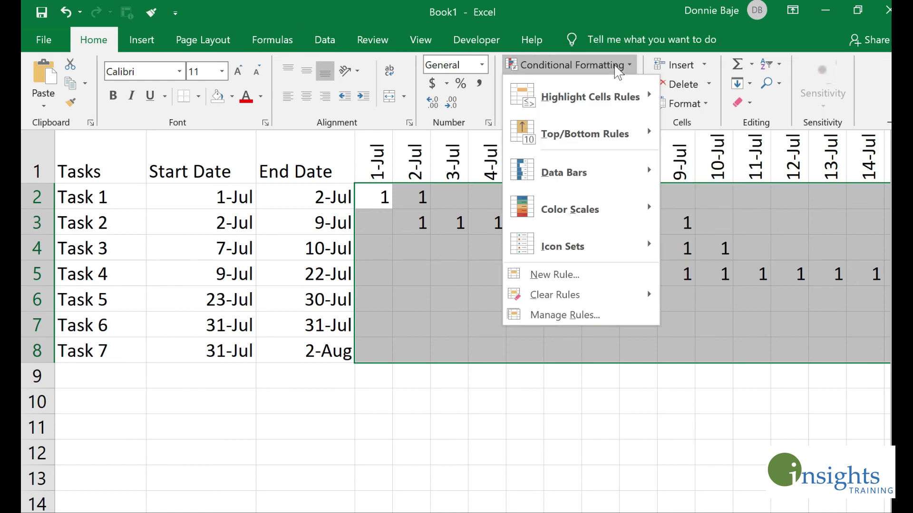
{"action": "mouse_move", "coordinate": [627, 107]}
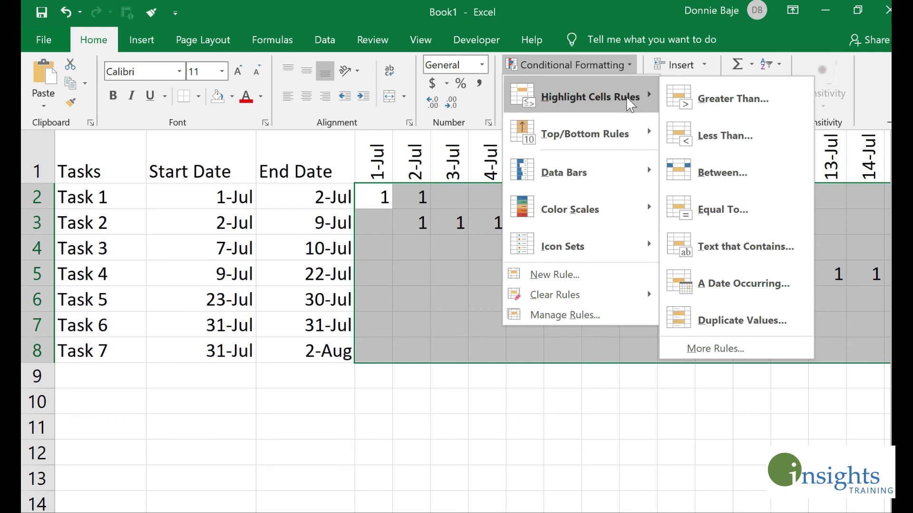
{"action": "left_click", "coordinate": [722, 209]}
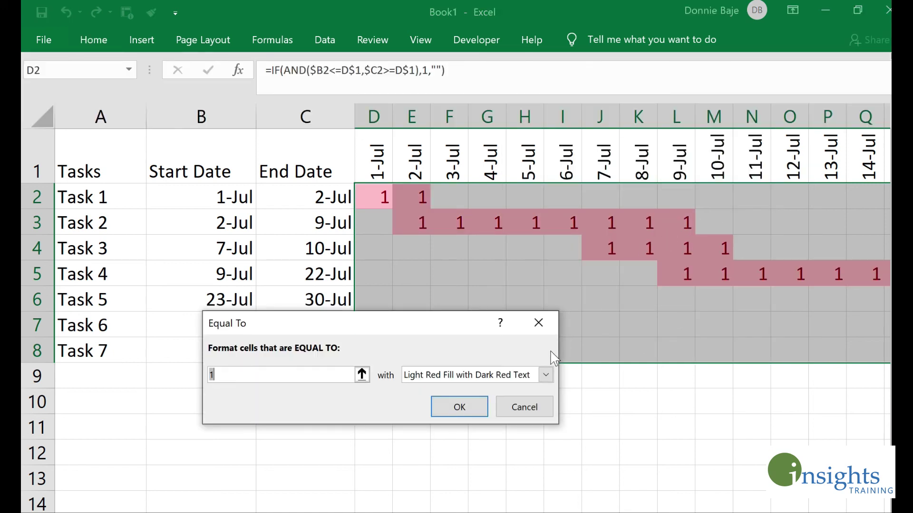
{"action": "left_click_drag", "start_coordinate": [471, 317], "coordinate": [590, 160]}
Choose a custom format for the Equal To rule and set its font color to a light orange theme tint.
{"action": "left_click", "coordinate": [630, 221]}
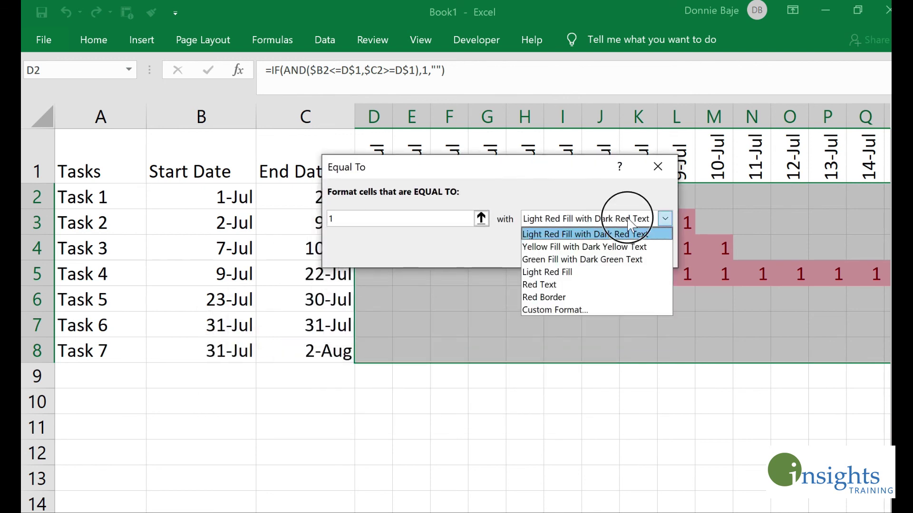
{"action": "left_click", "coordinate": [557, 310]}
{"action": "mouse_move", "coordinate": [473, 58]}
{"action": "left_mouse_down"}
{"action": "mouse_move", "coordinate": [456, 45]}
{"action": "mouse_move", "coordinate": [464, 53]}
{"action": "left_mouse_up"}
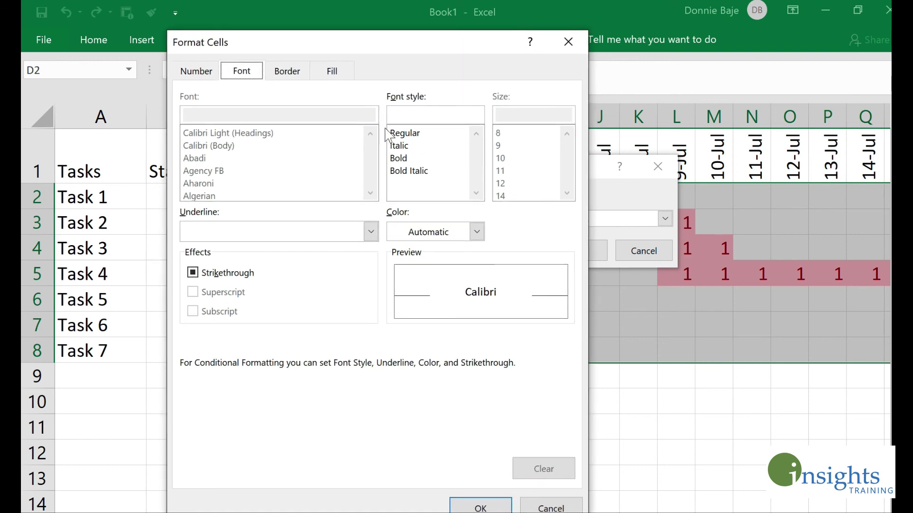
{"action": "left_click", "coordinate": [438, 233]}
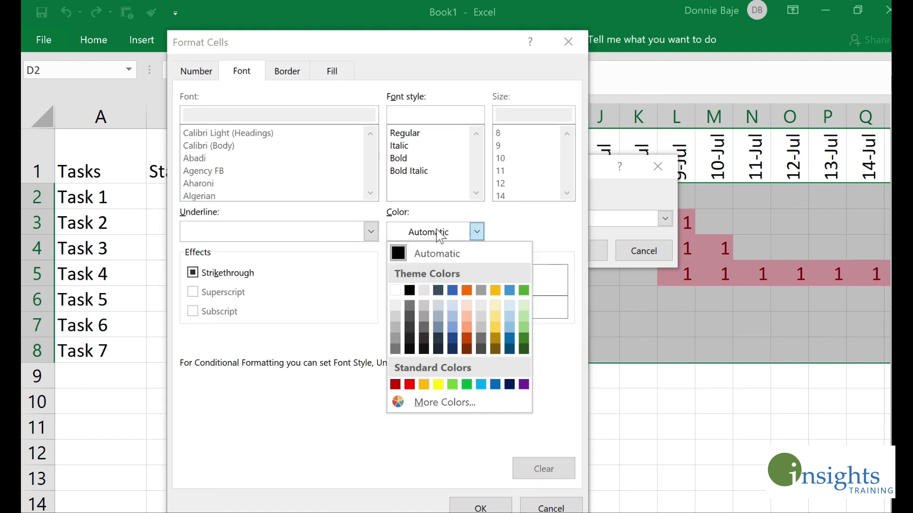
{"action": "left_click", "coordinate": [467, 317]}
{"action": "left_click", "coordinate": [477, 232]}
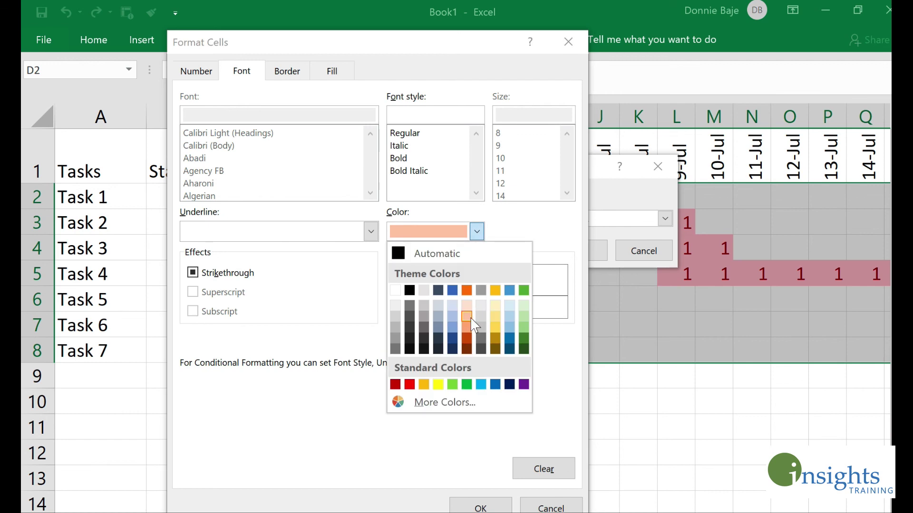
{"action": "left_click", "coordinate": [527, 227]}
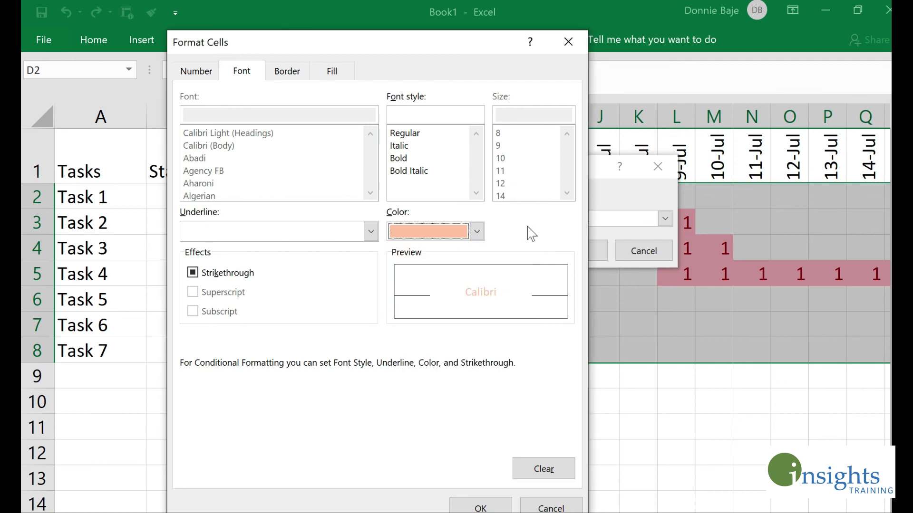
Set the custom format's fill to the same light orange as the font and accept the format.
{"action": "left_click", "coordinate": [346, 79]}
{"action": "left_click", "coordinate": [270, 164]}
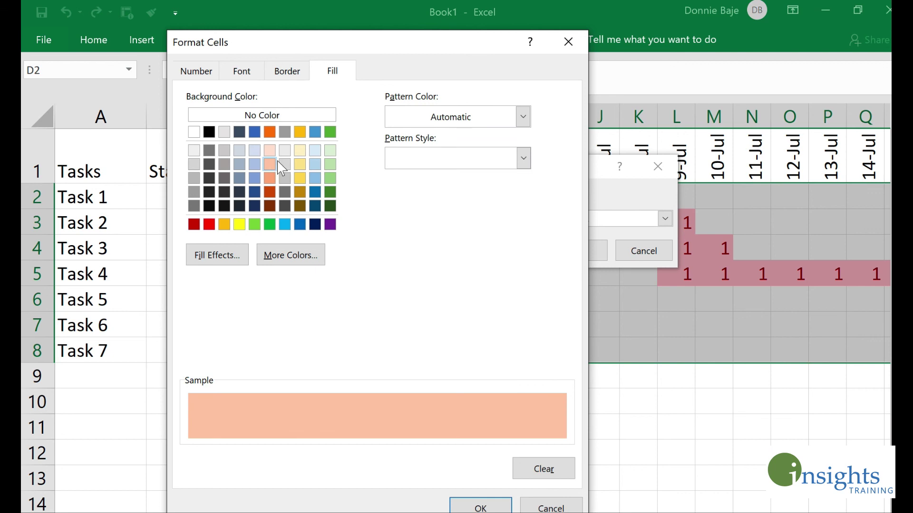
{"action": "left_click", "coordinate": [242, 71]}
{"action": "left_click", "coordinate": [420, 232]}
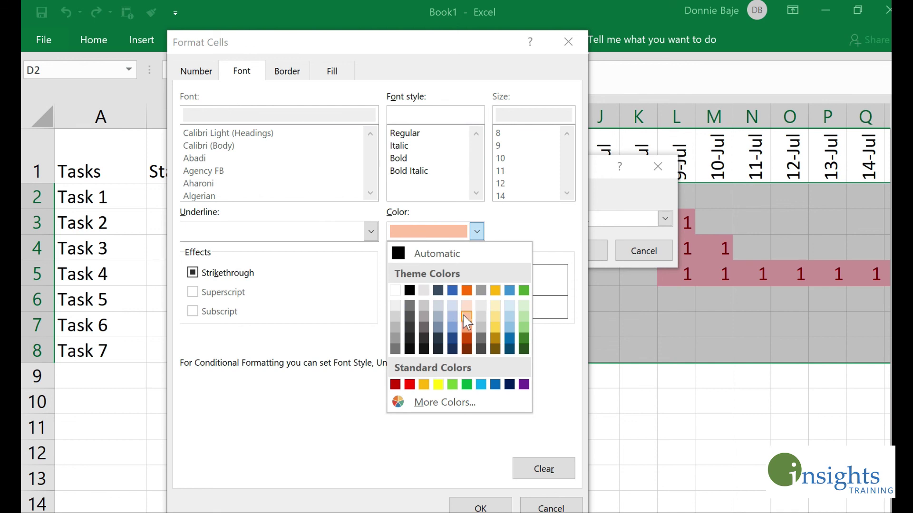
{"action": "left_click", "coordinate": [552, 216]}
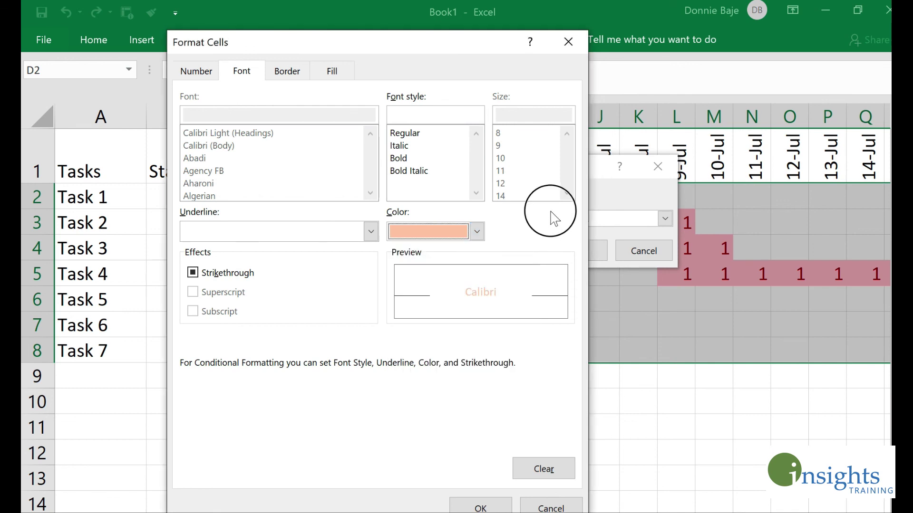
{"action": "left_click", "coordinate": [480, 507]}
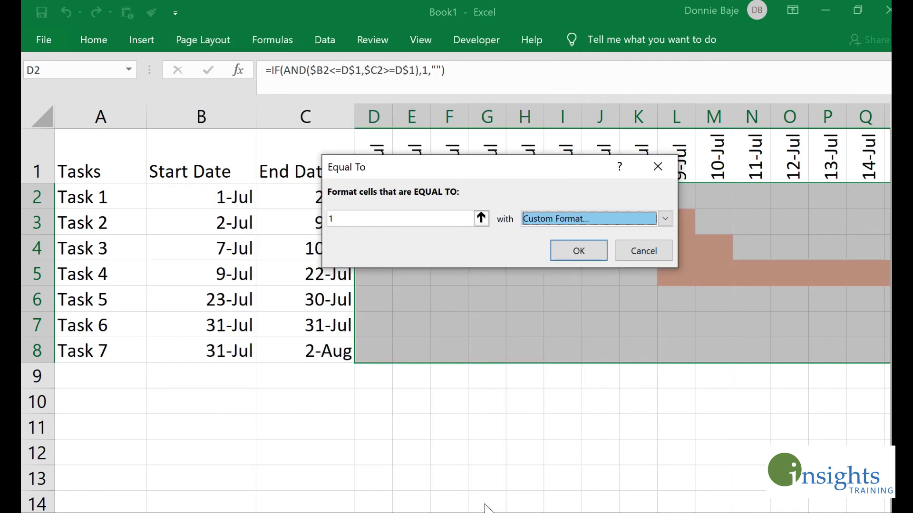
Apply the Equal To rule to the grid, deselect the range and look over the resulting task bars.
{"action": "left_click_drag", "start_coordinate": [546, 176], "coordinate": [526, 342]}
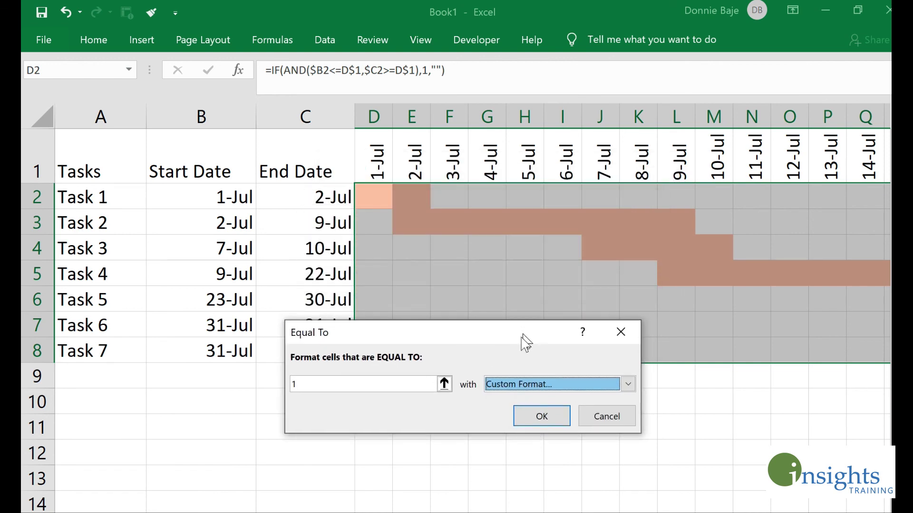
{"action": "left_click", "coordinate": [538, 426]}
{"action": "left_click", "coordinate": [456, 272]}
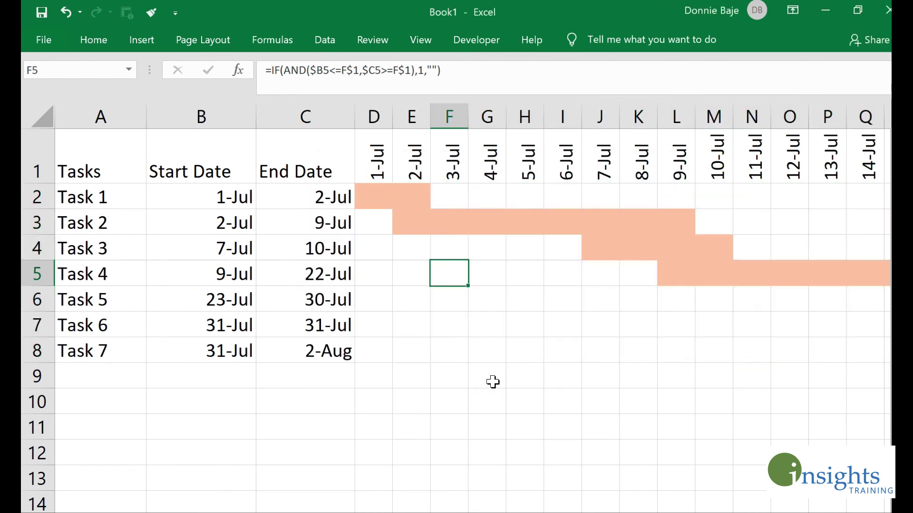
{"action": "mouse_move", "coordinate": [639, 511]}
{"action": "left_mouse_down"}
{"action": "mouse_move", "coordinate": [782, 507]}
{"action": "mouse_move", "coordinate": [622, 506]}
{"action": "left_mouse_up"}
Set Task 2's end date to 7/8 and its start date to 7/4.
{"action": "left_click", "coordinate": [339, 224]}
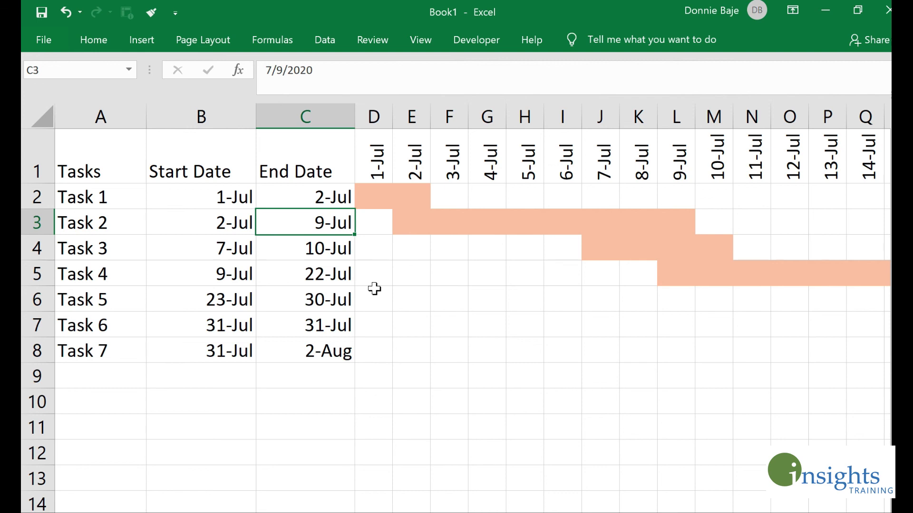
{"action": "type", "text": "7/8"}
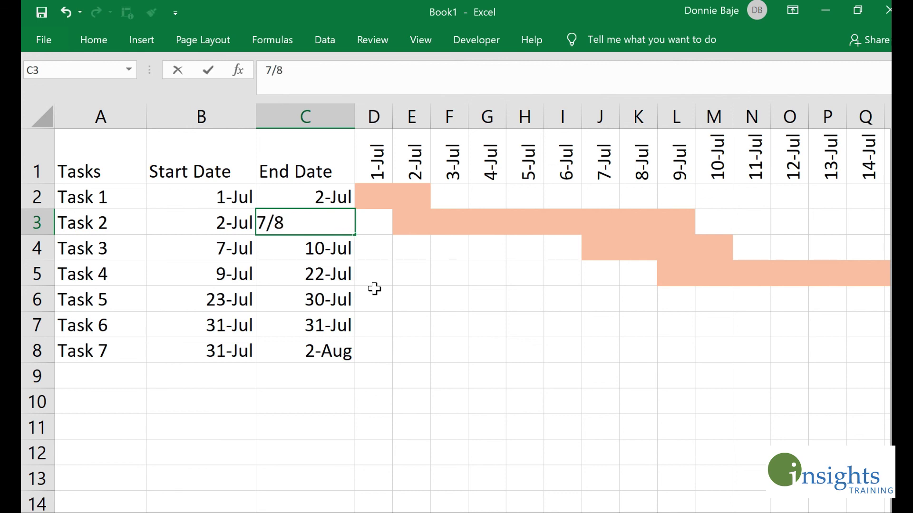
{"action": "key", "text": "Return"}
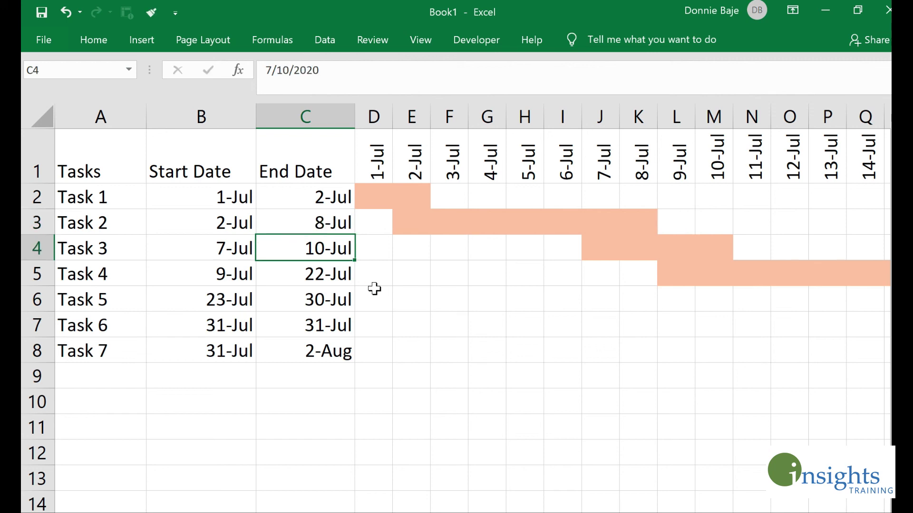
{"action": "key", "text": "Up"}
{"action": "key", "text": "Left"}
{"action": "type", "text": "7/4"}
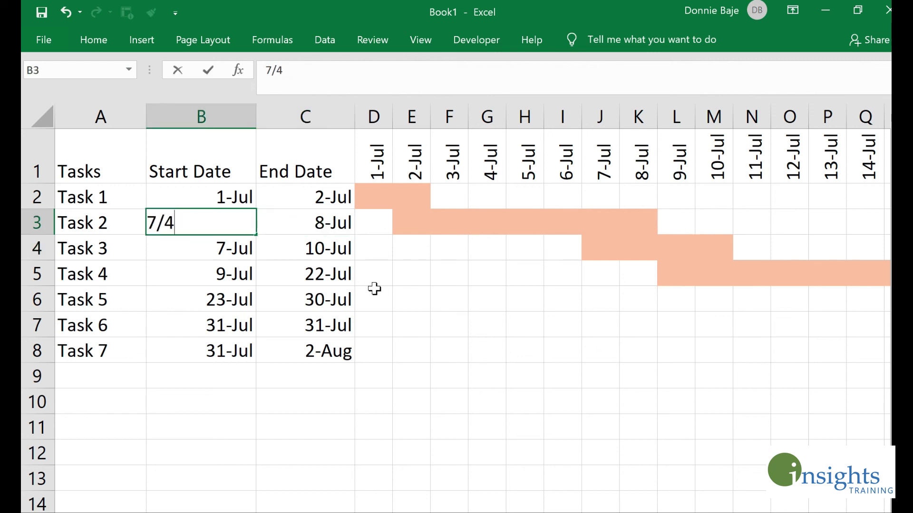
{"action": "key", "text": "Return"}
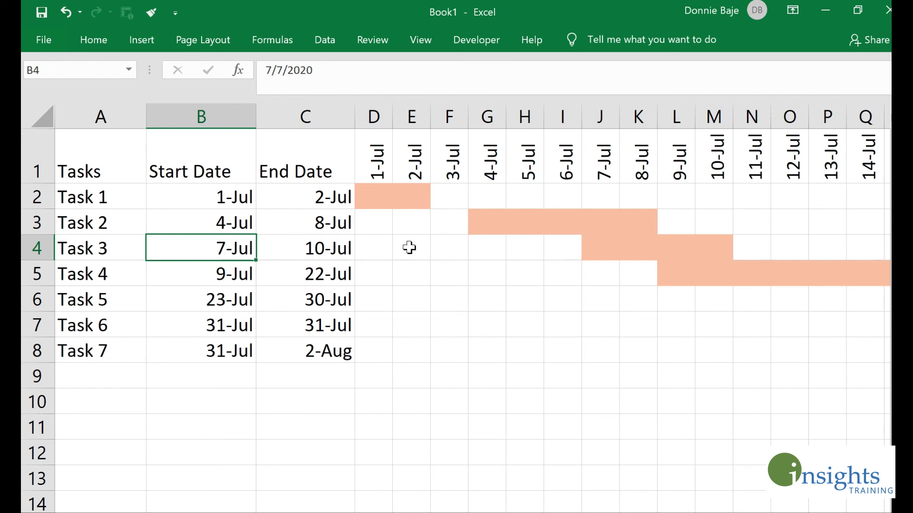
Select D2 and narrow the Start Date column slightly.
{"action": "left_click", "coordinate": [377, 191]}
{"action": "left_click_drag", "start_coordinate": [256, 114], "coordinate": [245, 115]}
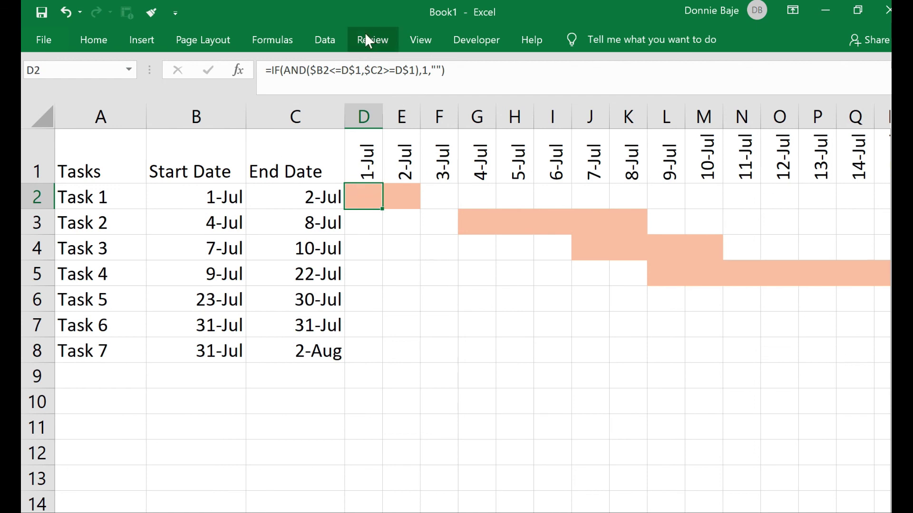